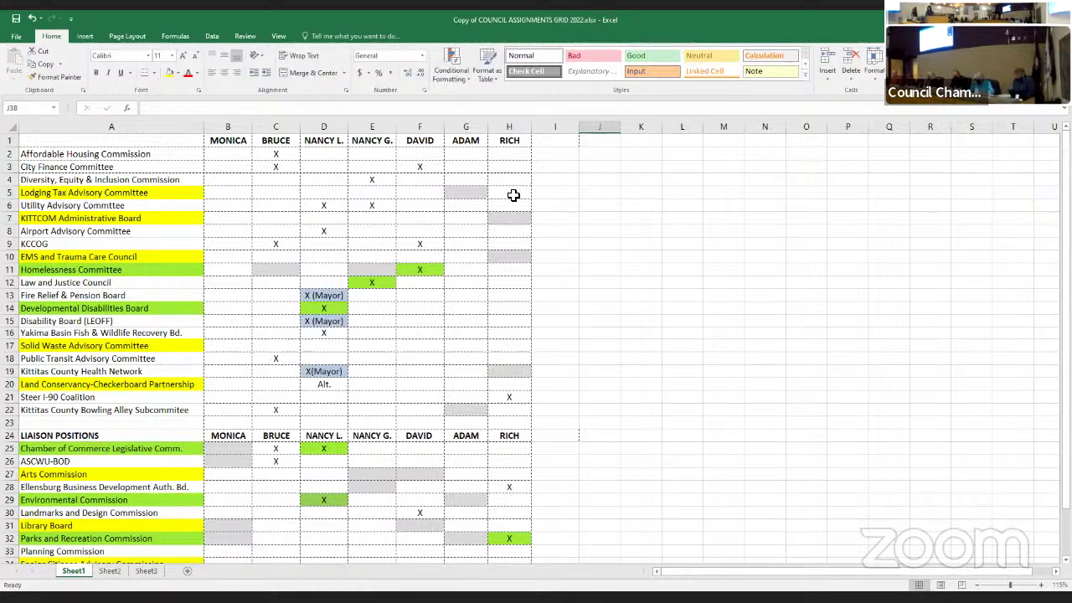
Mark an X in G5 for Lodging Tax Advisory Committee, H7 for KITTCOM Administrative Board and H10 for EMS and Trauma Care Council
{"action": "left_click", "coordinate": [467, 196]}
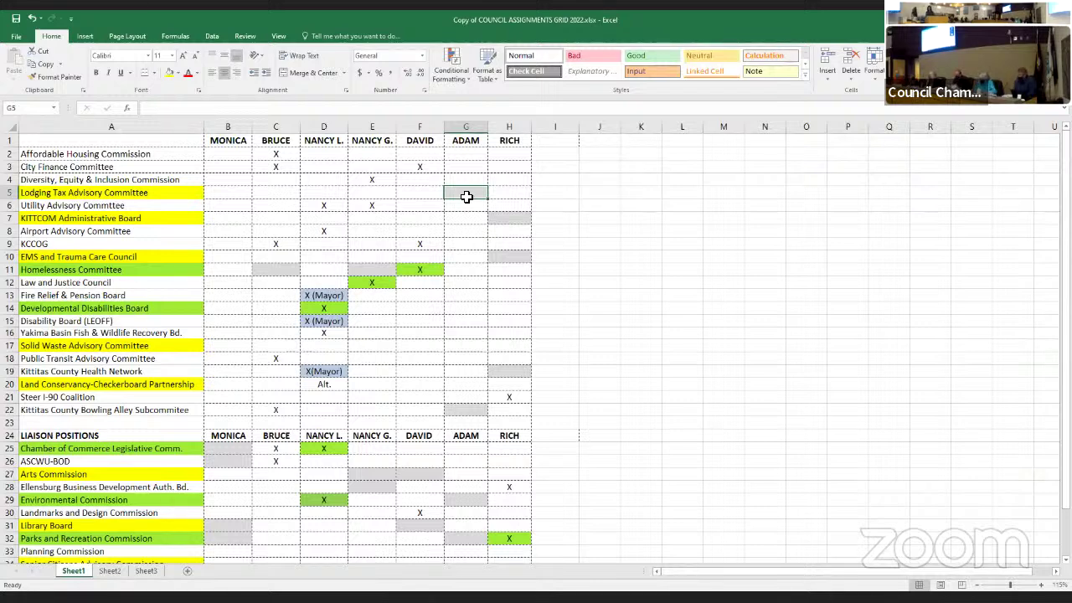
{"action": "type", "text": "X"}
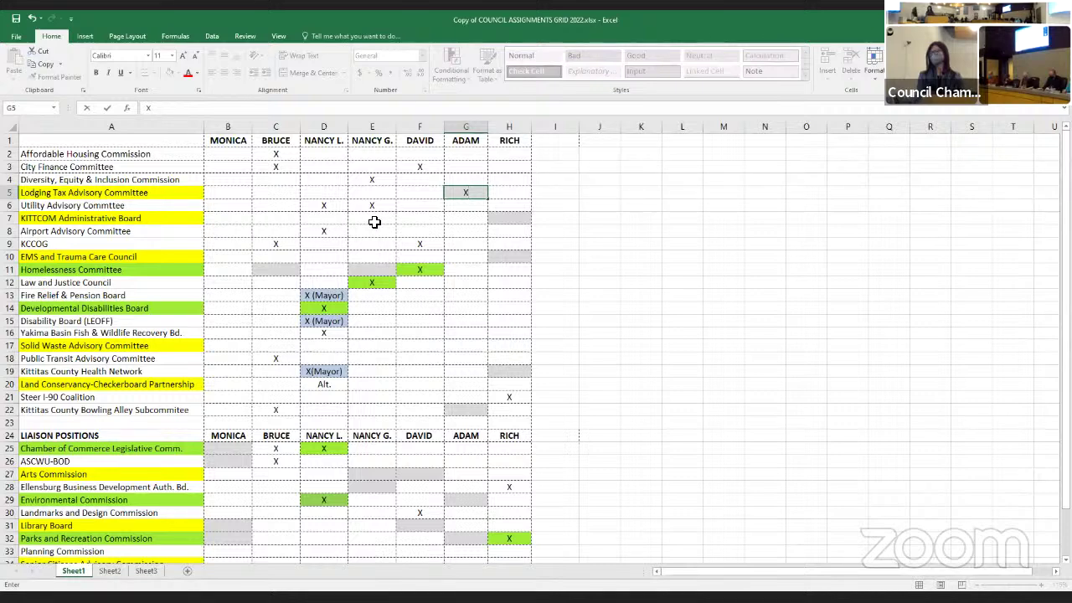
{"action": "left_click", "coordinate": [507, 220]}
{"action": "type", "text": "X"}
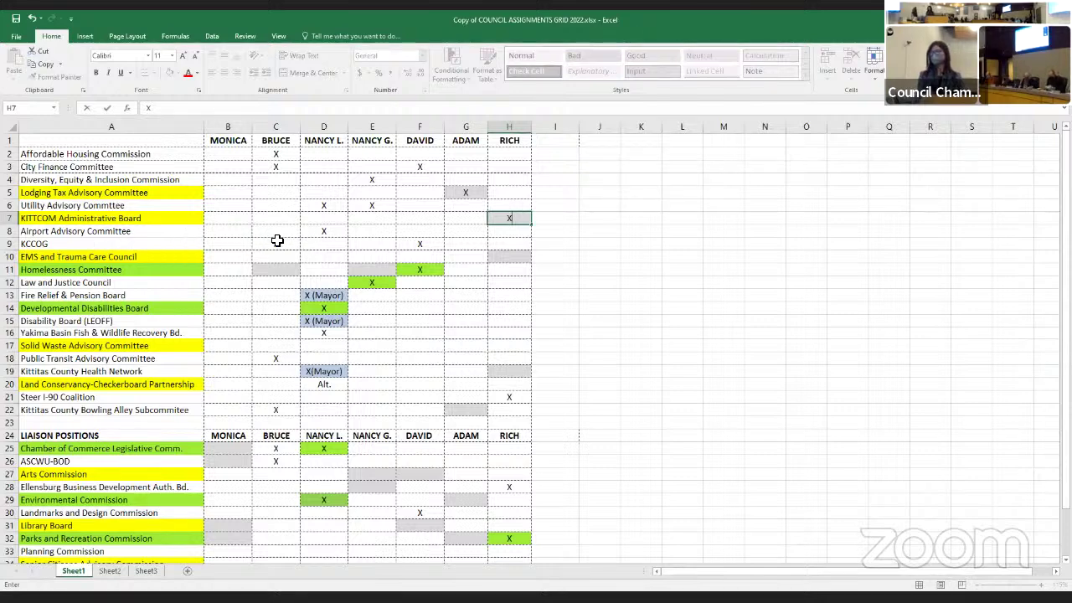
{"action": "left_click", "coordinate": [324, 232]}
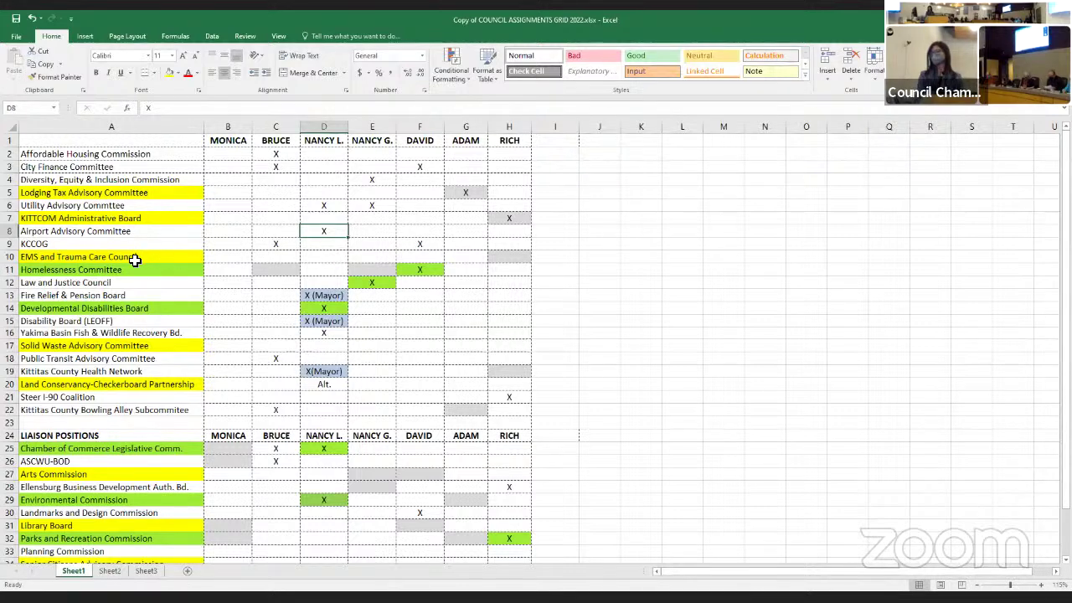
{"action": "left_click", "coordinate": [504, 259]}
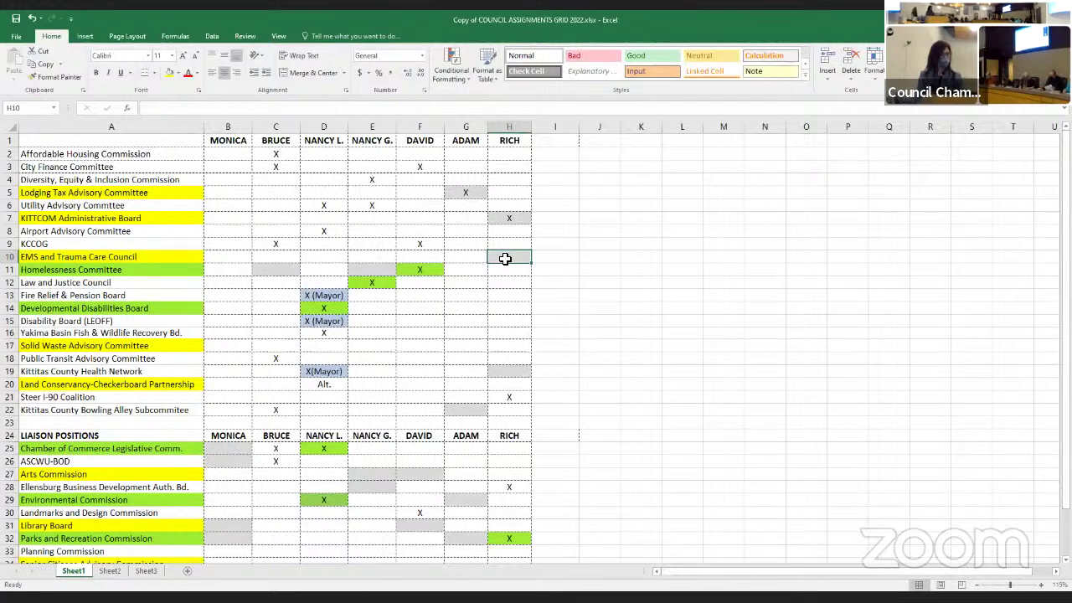
{"action": "type", "text": "X"}
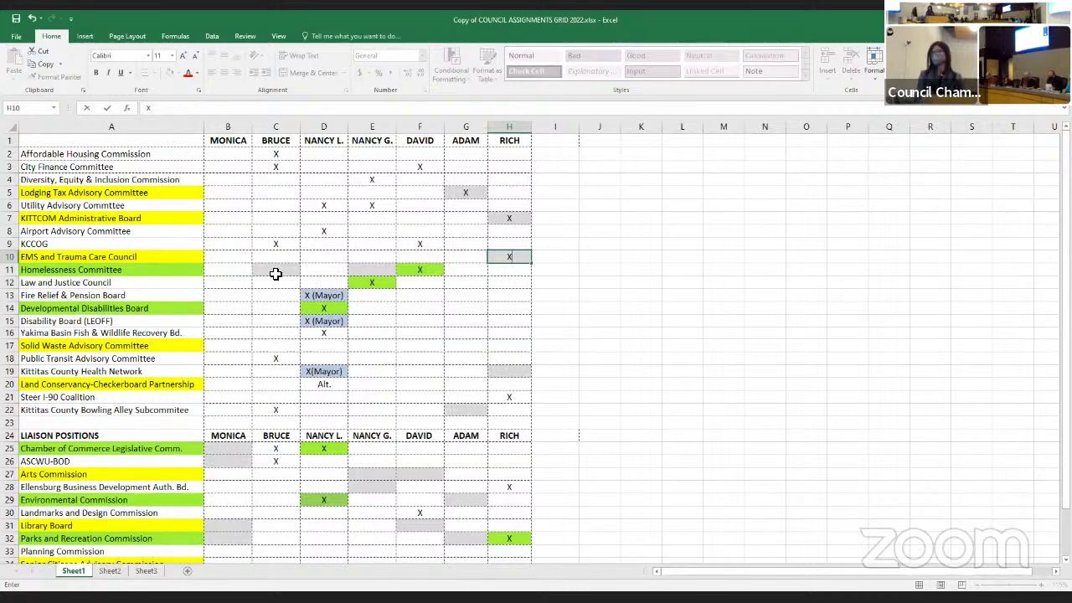
Move the Homelessness Committee assignment from F11 to E11 by clearing the old mark and entering an X
{"action": "left_click", "coordinate": [416, 272]}
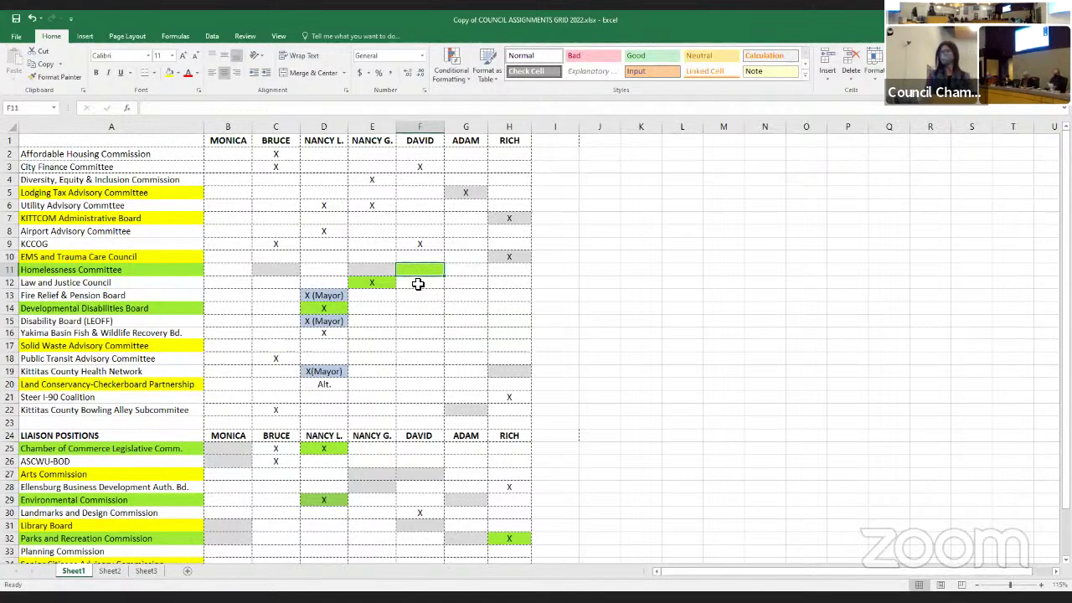
{"action": "key", "text": "Delete"}
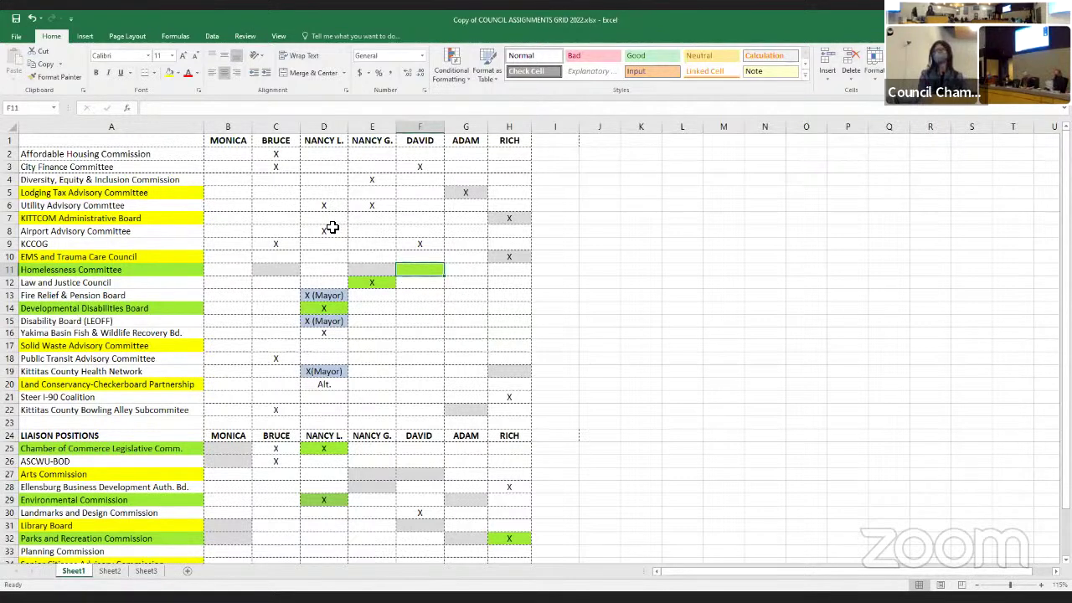
{"action": "left_click", "coordinate": [367, 269]}
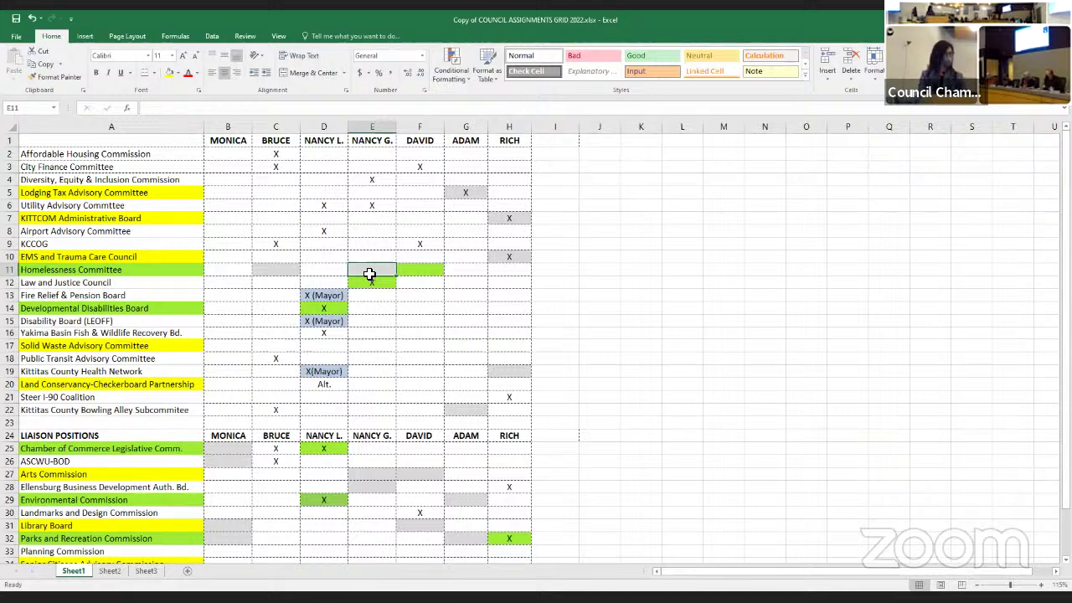
{"action": "type", "text": "X"}
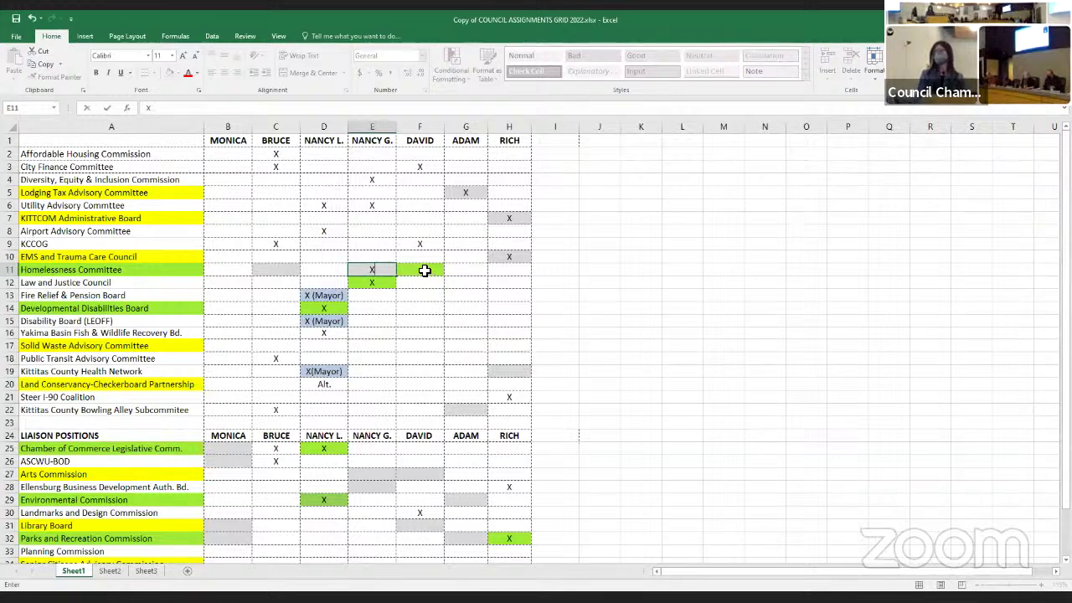
Remove the green fill from cell F11 in the Homelessness Committee row
{"action": "left_click", "coordinate": [424, 270]}
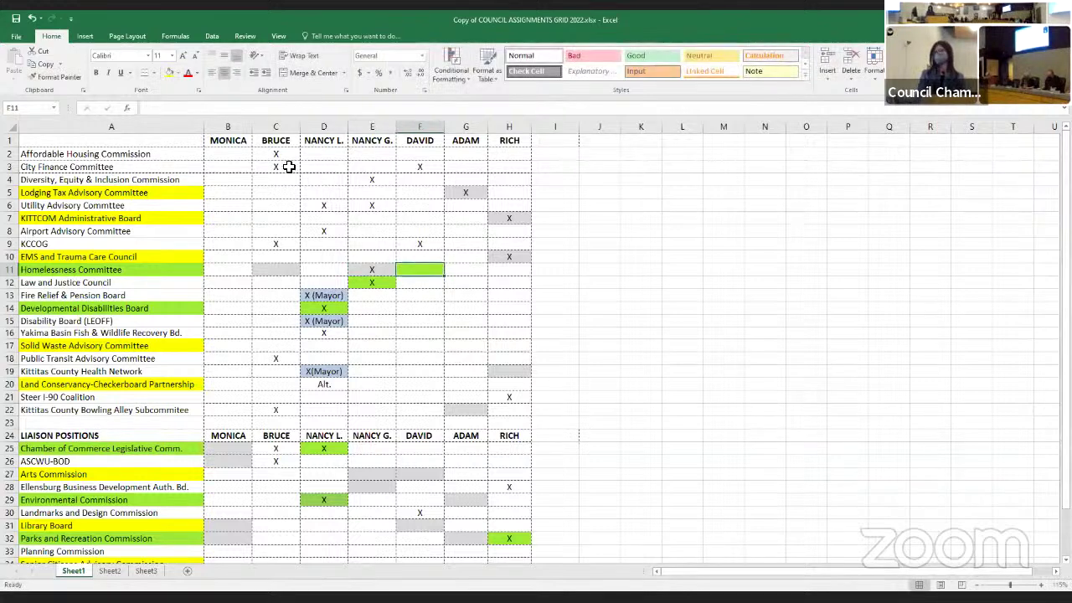
{"action": "left_click", "coordinate": [177, 74]}
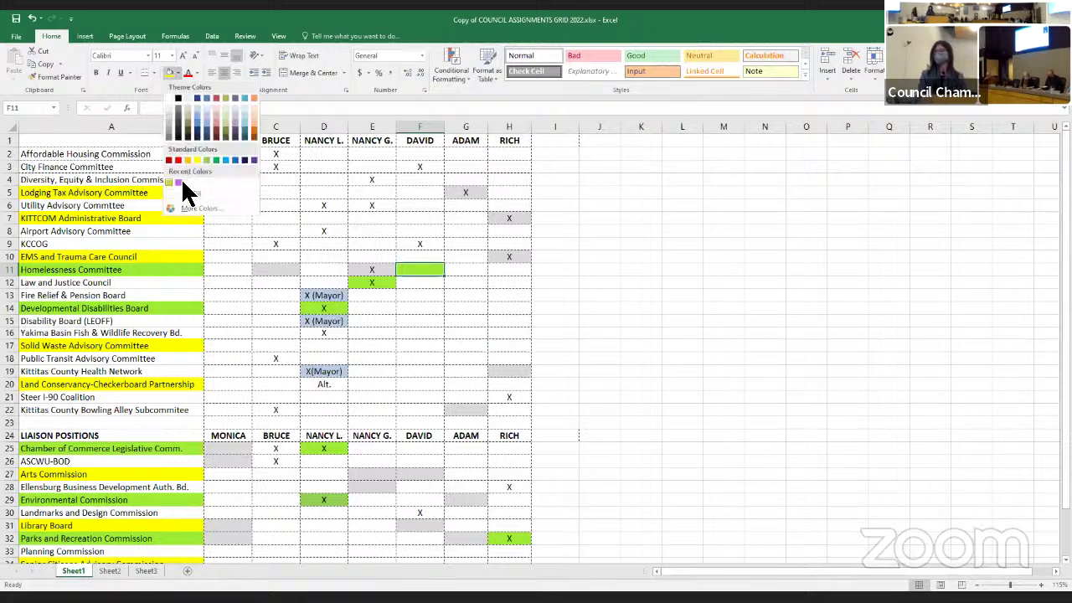
{"action": "left_click", "coordinate": [192, 194]}
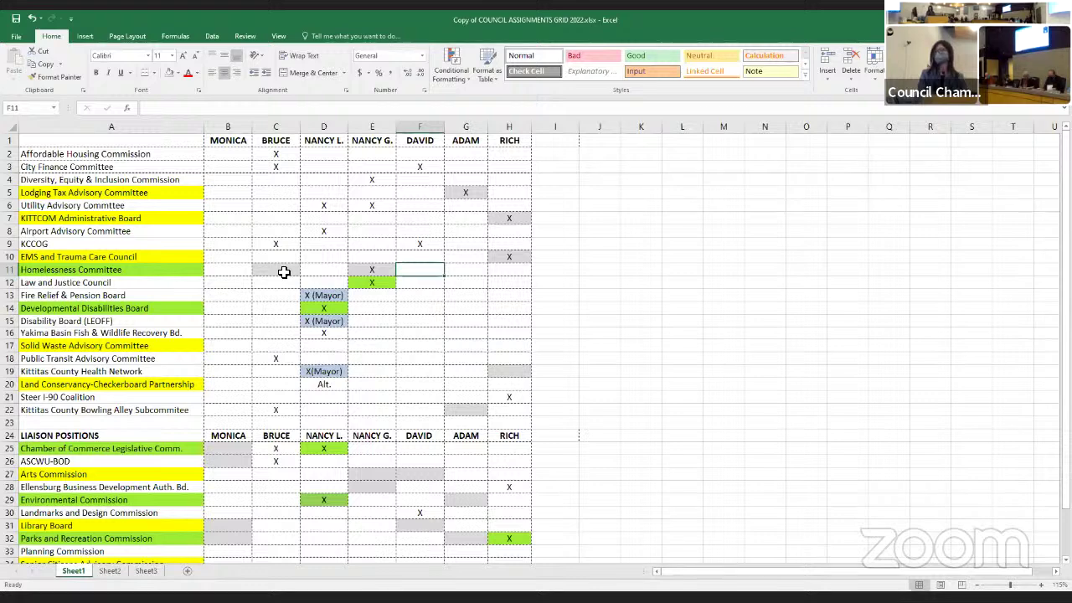
{"action": "left_click", "coordinate": [488, 336]}
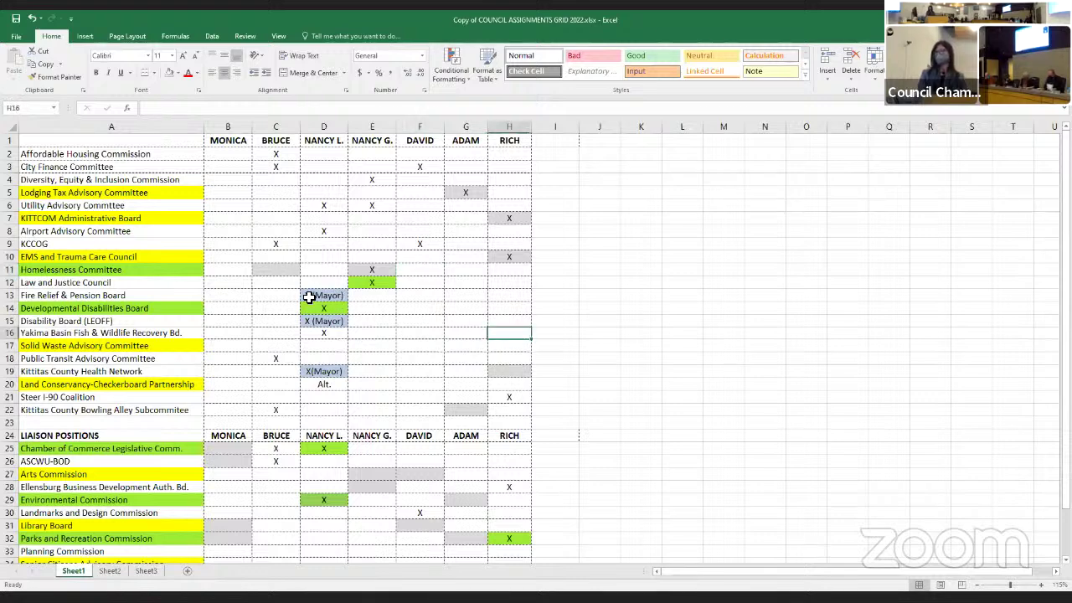
Mark an X in G17 for the Solid Waste Advisory Committee
{"action": "left_click", "coordinate": [377, 285]}
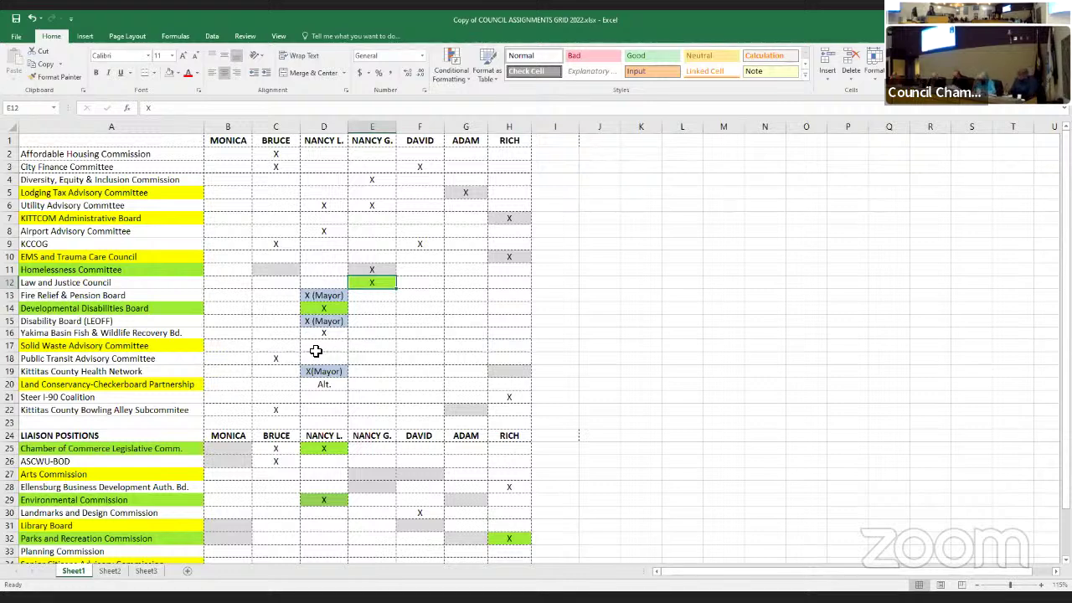
{"action": "left_click", "coordinate": [475, 346]}
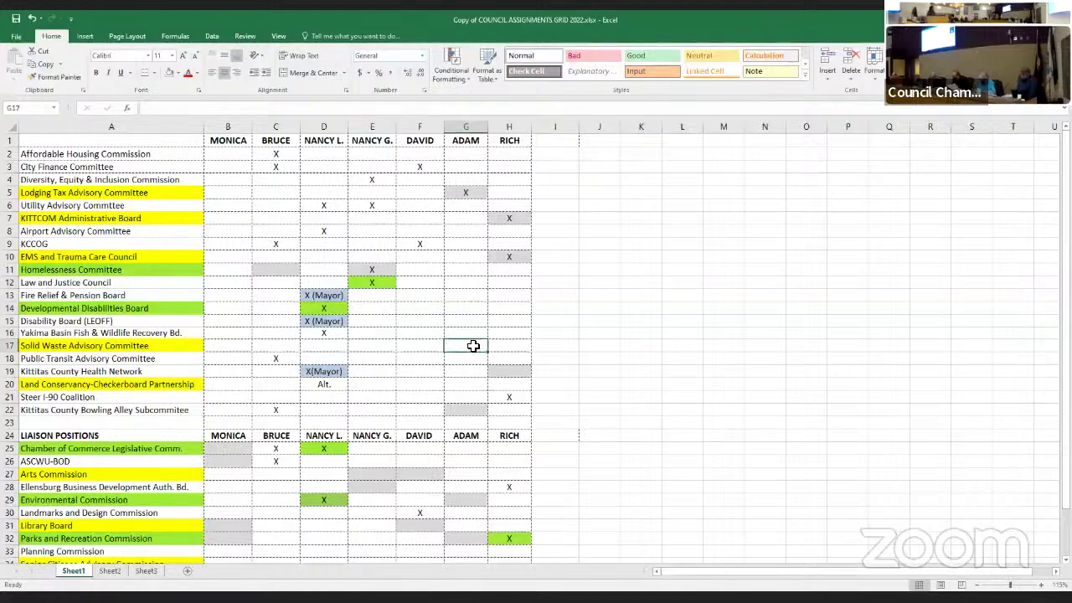
{"action": "type", "text": "X"}
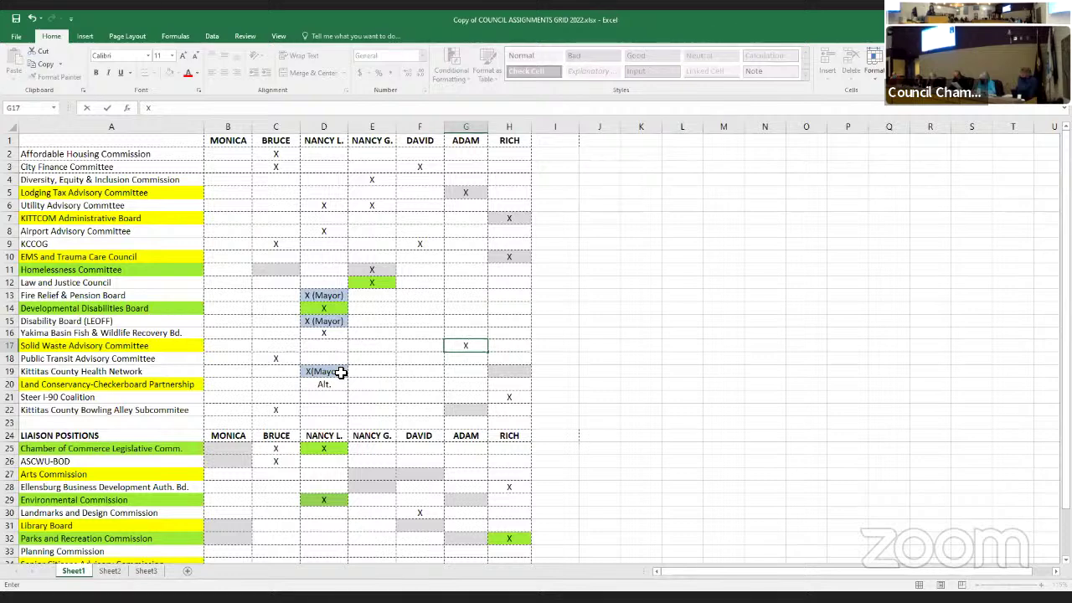
Reassign the Kittitas County Health Network by entering an X in H19 and clearing the mayor entry in D19
{"action": "left_click", "coordinate": [341, 373]}
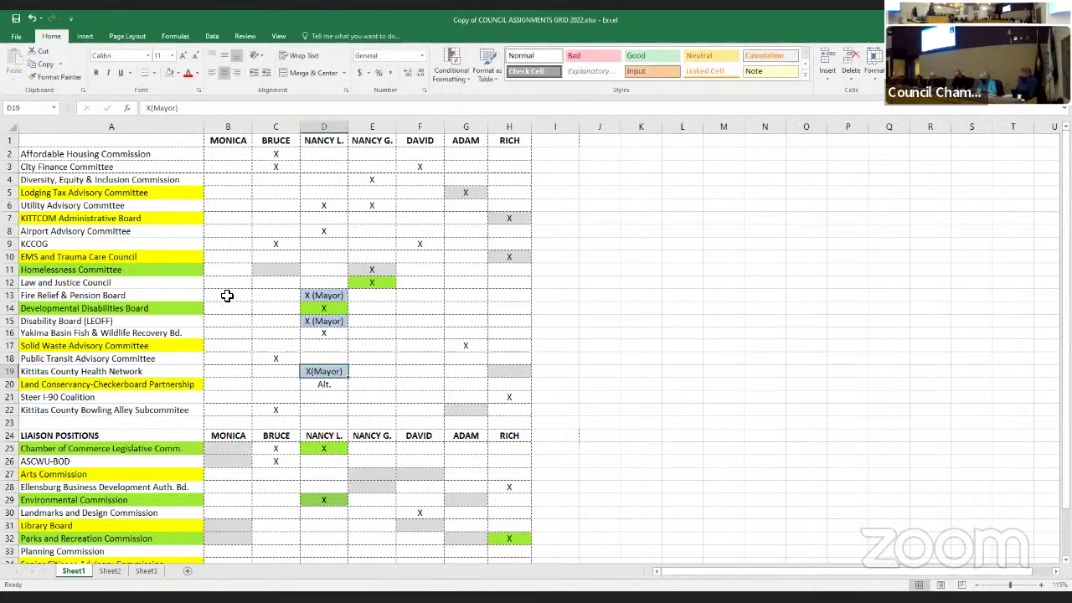
{"action": "left_click", "coordinate": [513, 371]}
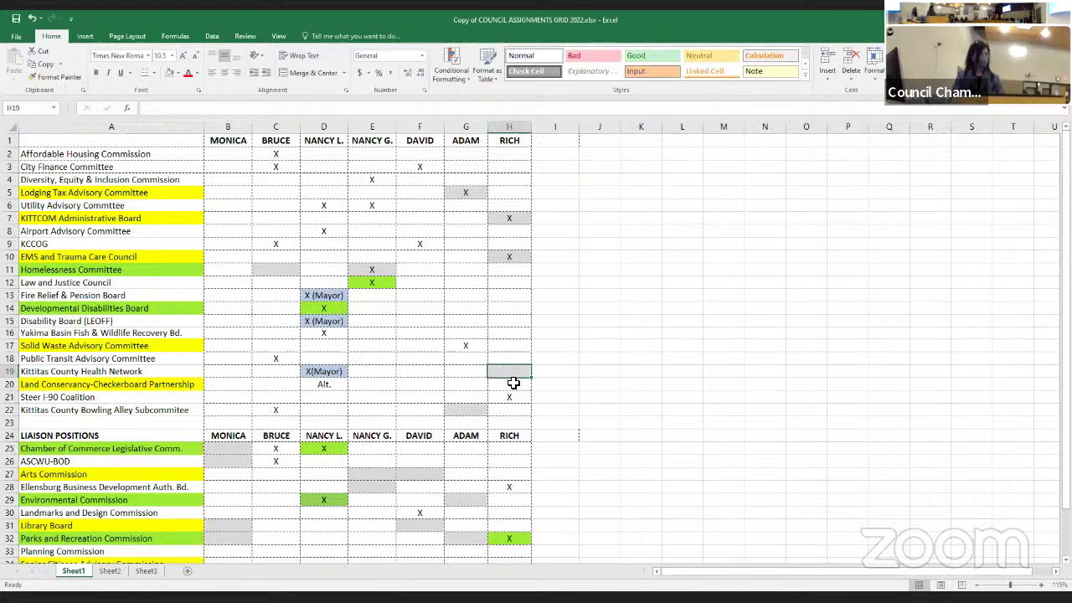
{"action": "type", "text": "X"}
{"action": "left_click", "coordinate": [324, 374]}
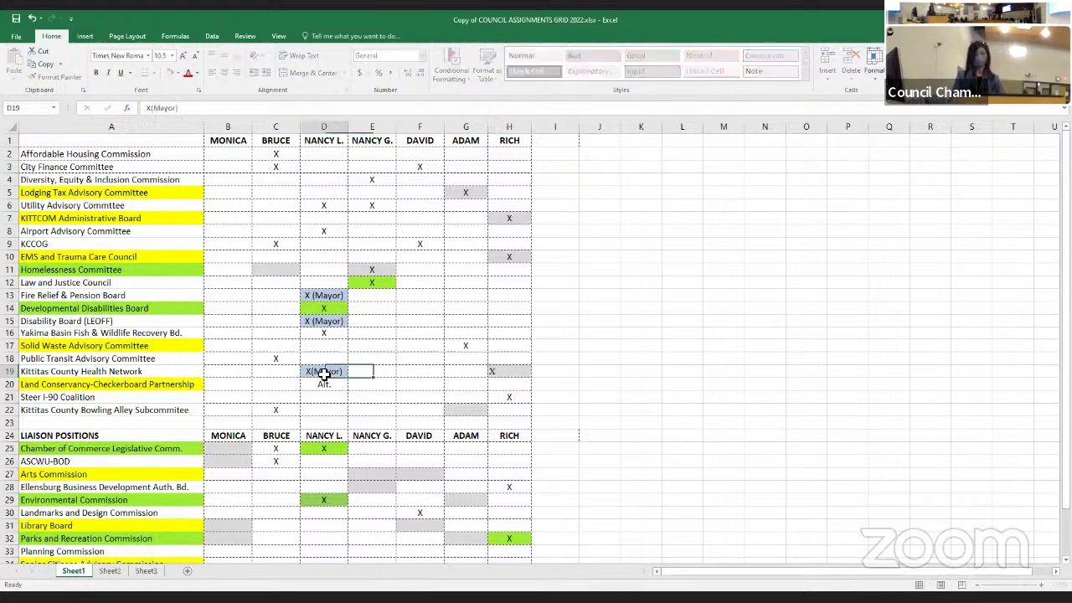
{"action": "key", "text": "Escape"}
{"action": "key", "text": "Delete"}
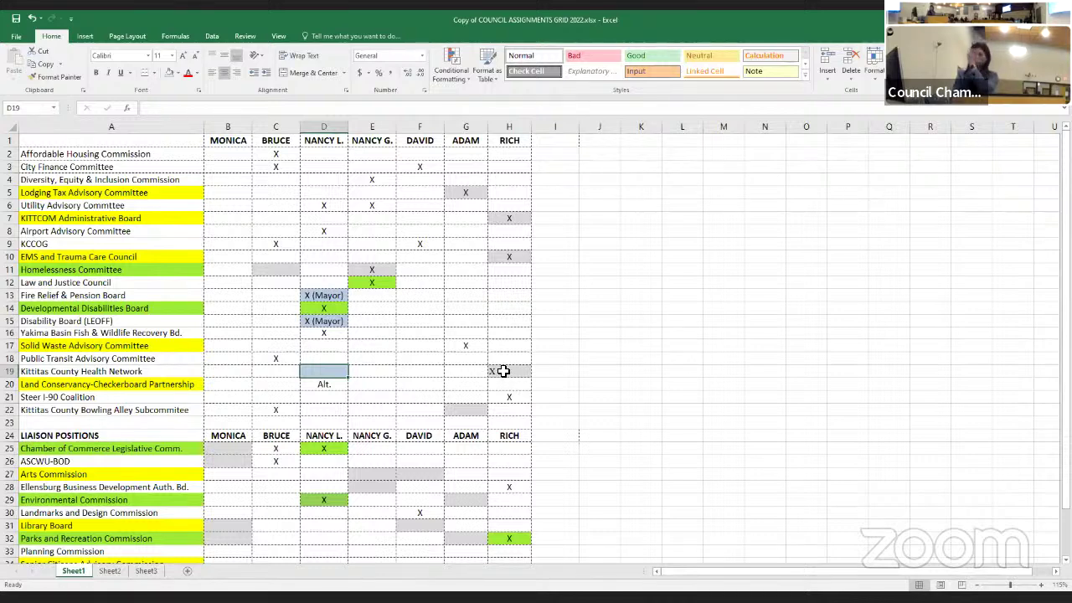
Copy the formatting of H10 onto H19 and remove the blue fill from D19 in the Kittitas County Health Network row
{"action": "left_click", "coordinate": [511, 259]}
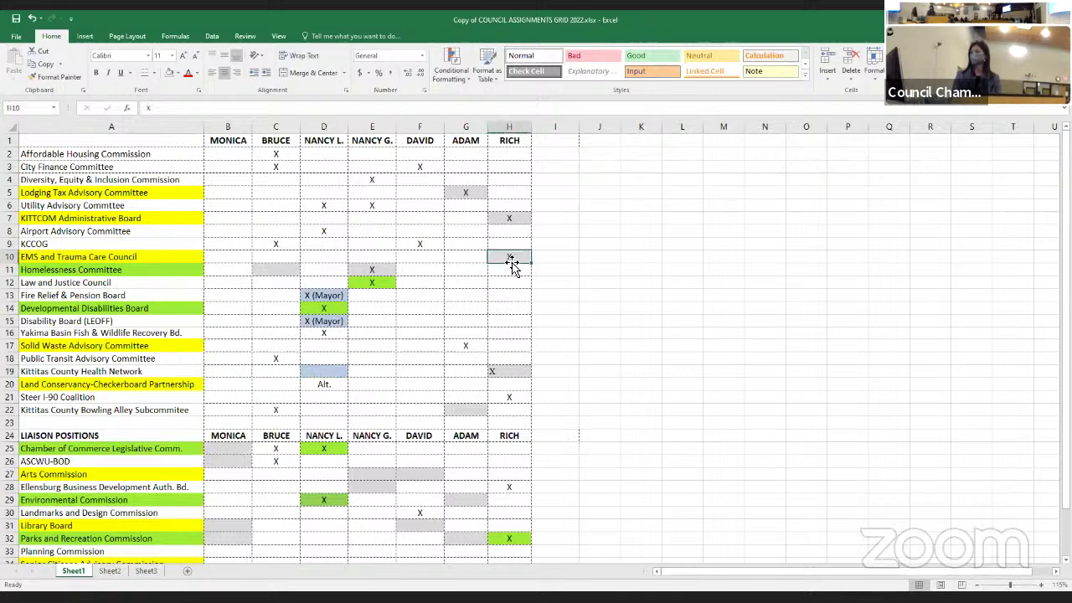
{"action": "left_click", "coordinate": [71, 76]}
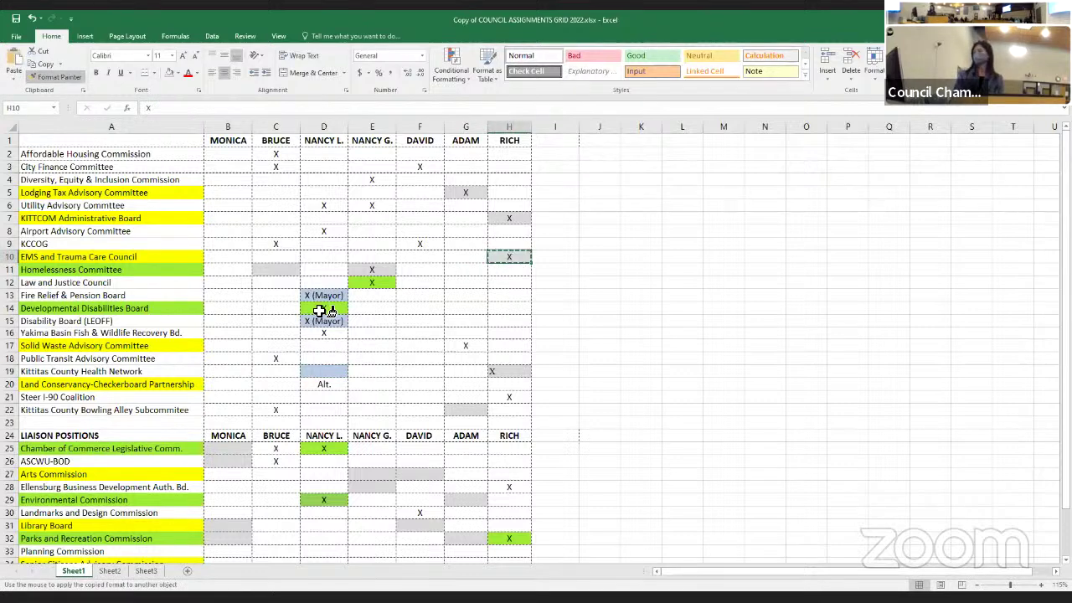
{"action": "left_click", "coordinate": [507, 371]}
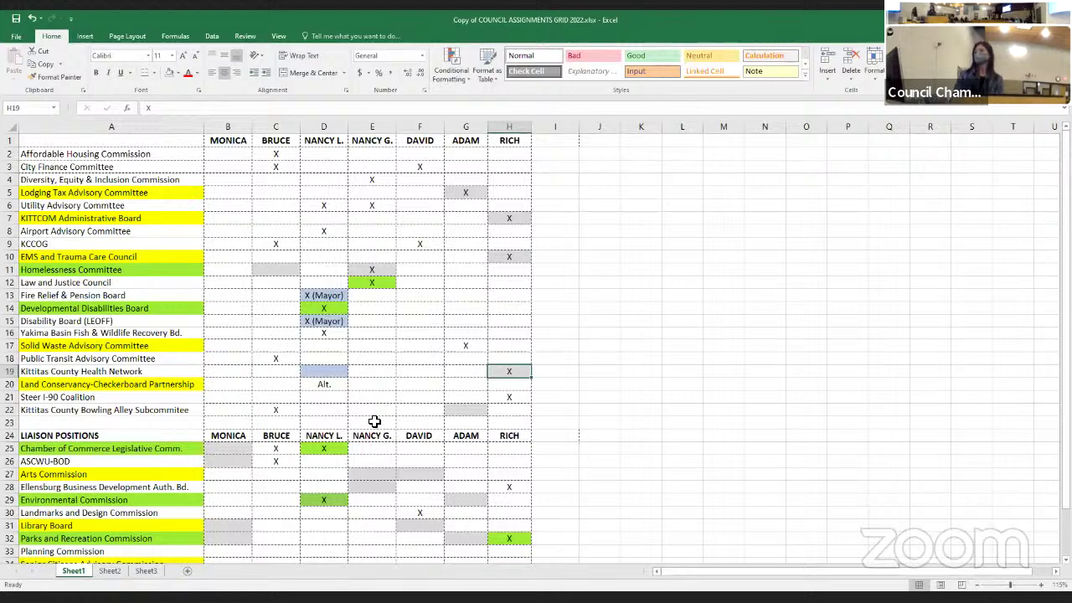
{"action": "left_click", "coordinate": [342, 372]}
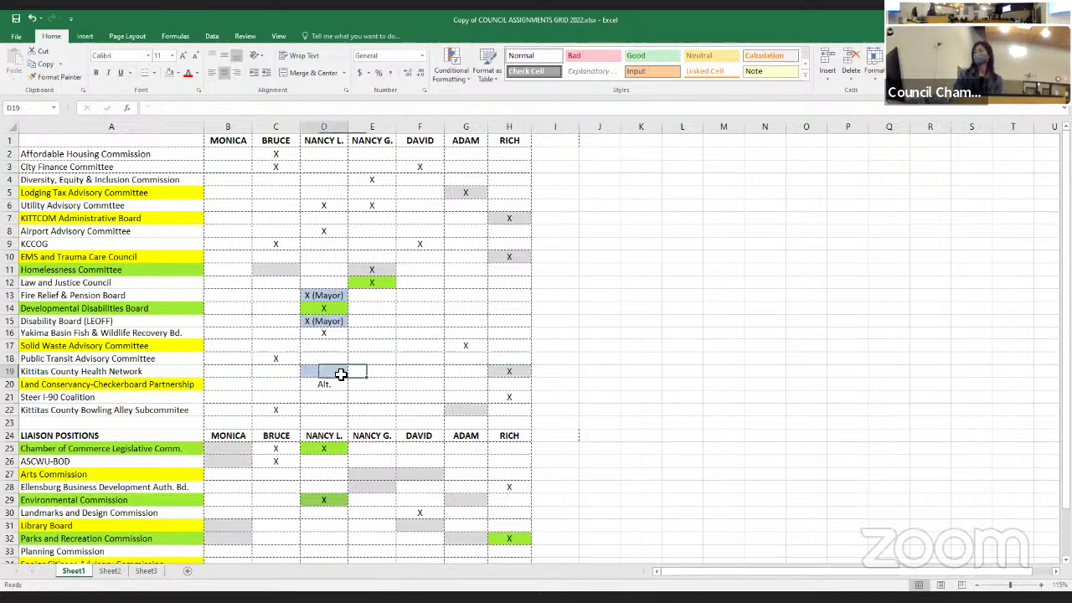
{"action": "left_click", "coordinate": [171, 73]}
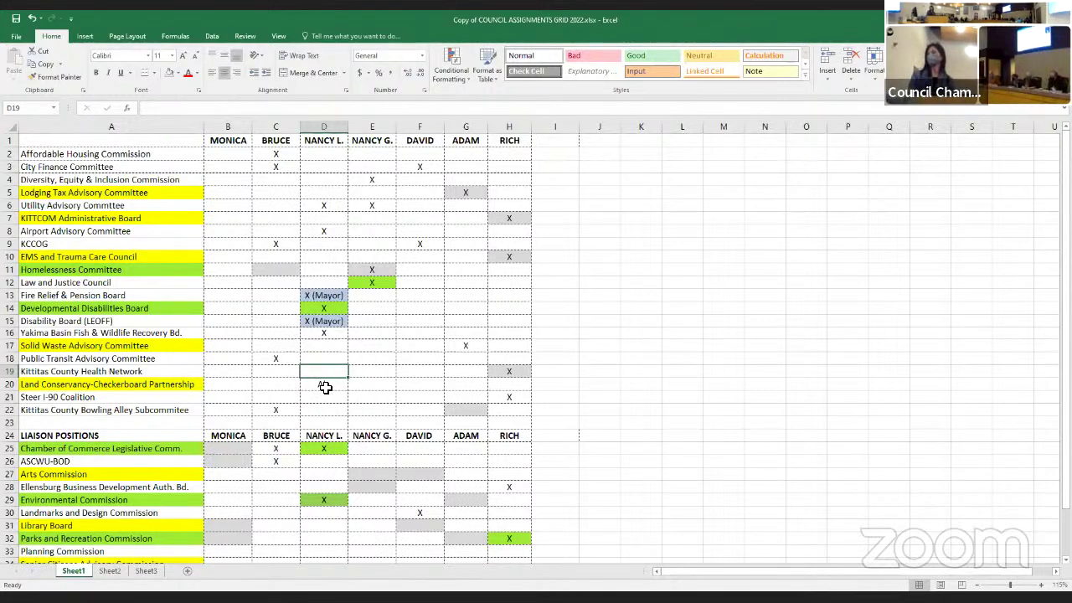
Replace the alternate entry in D20 with an X for the Land Conservancy-Checkerboard Partnership
{"action": "left_click", "coordinate": [324, 386]}
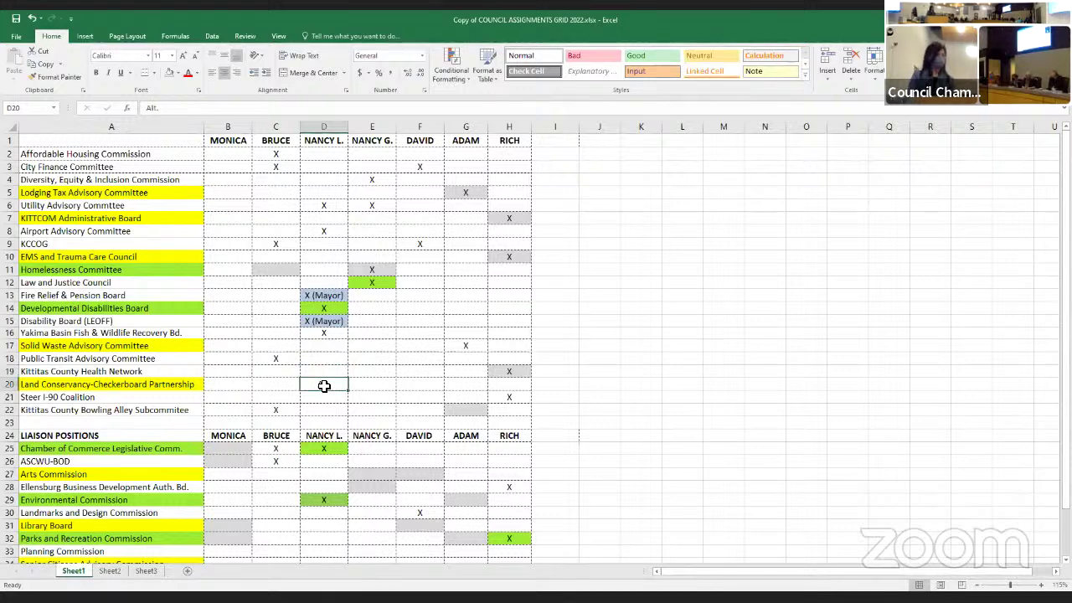
{"action": "type", "text": "X"}
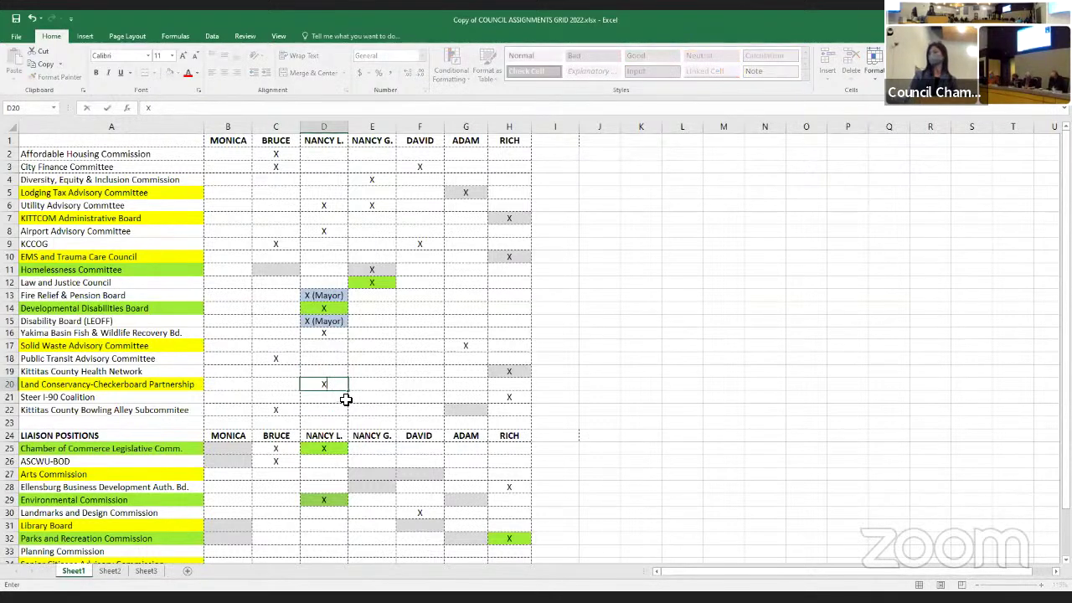
{"action": "key", "text": "Return"}
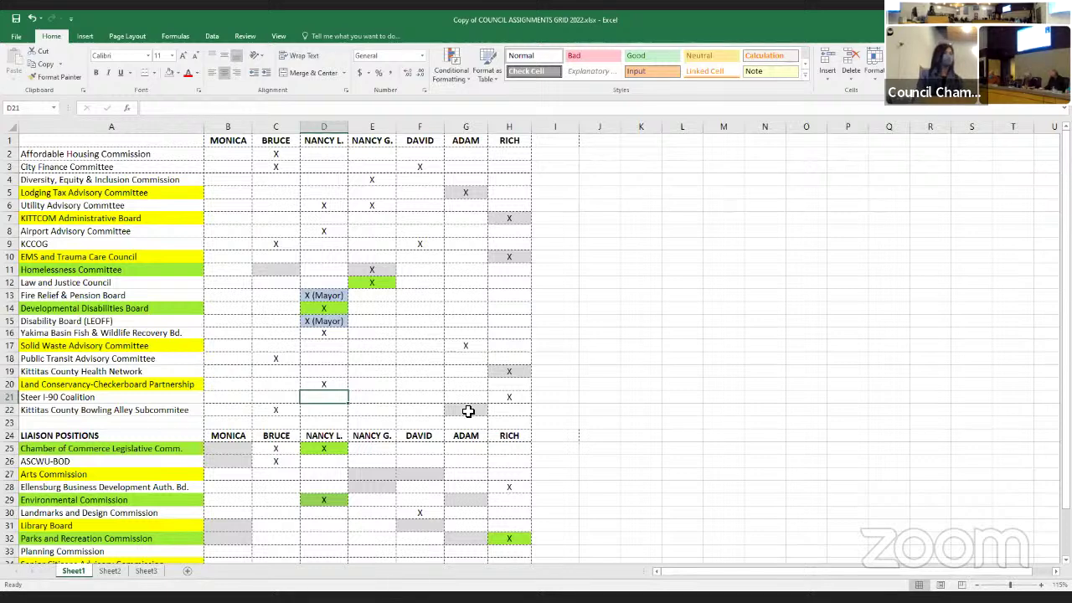
Move the Kittitas County Bowling Alley subcommittee assignment to G22 with an X and clear the mark in C22
{"action": "left_click", "coordinate": [468, 411]}
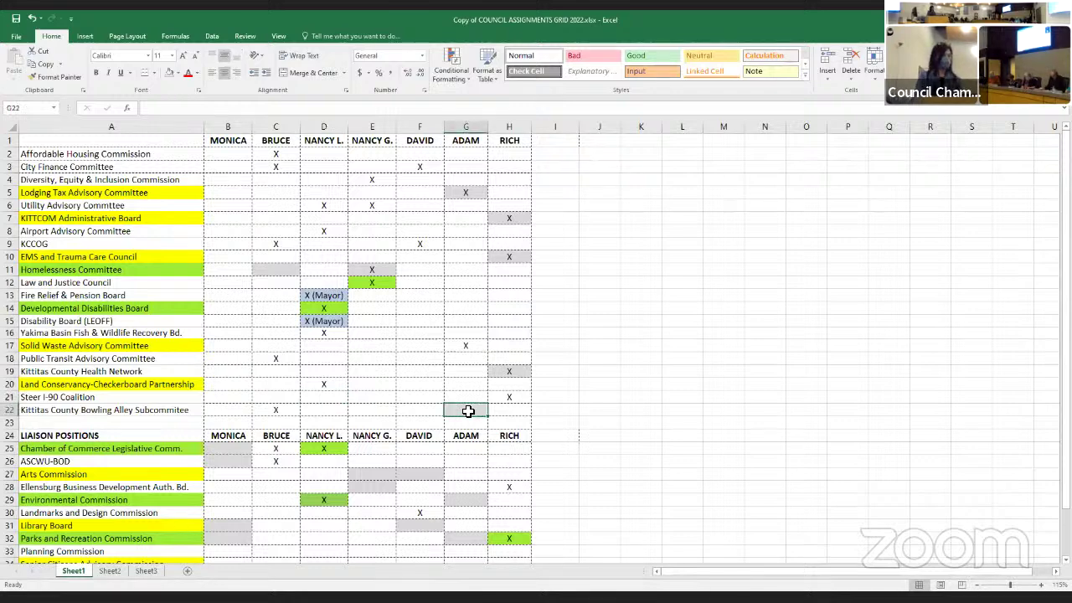
{"action": "type", "text": "X"}
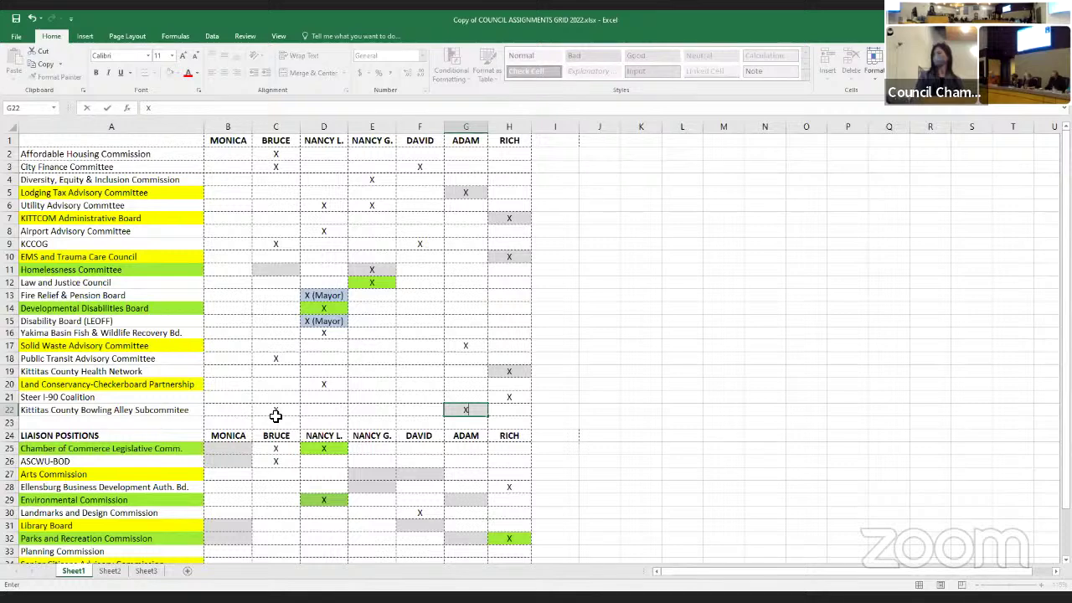
{"action": "left_click", "coordinate": [275, 413]}
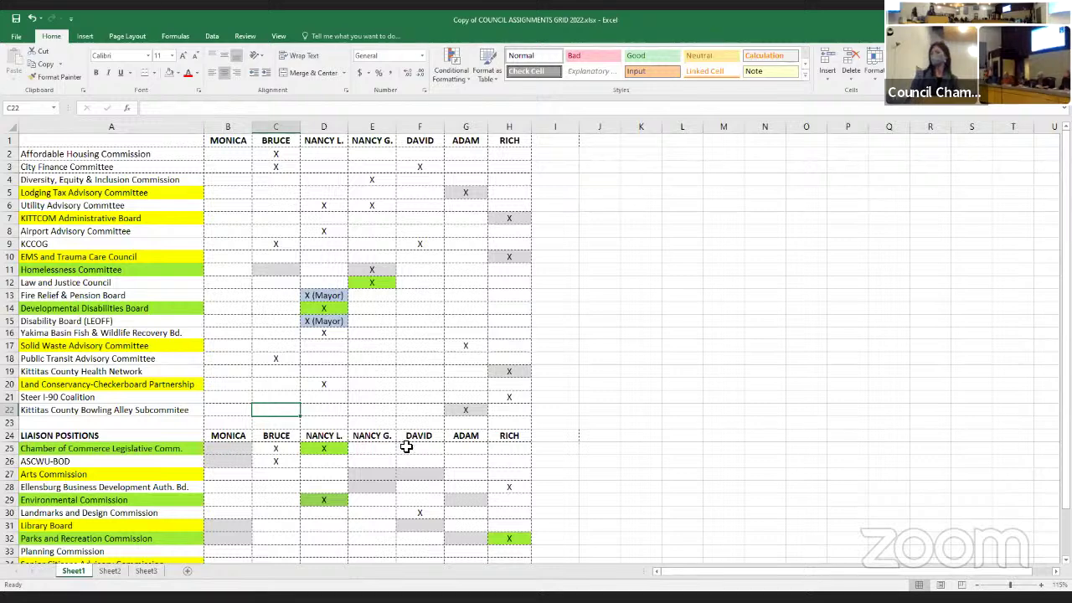
Add a Broadband Action Team entry in A23, below the Kittitas County Bowling Alley subcommittee
{"action": "left_click", "coordinate": [75, 426]}
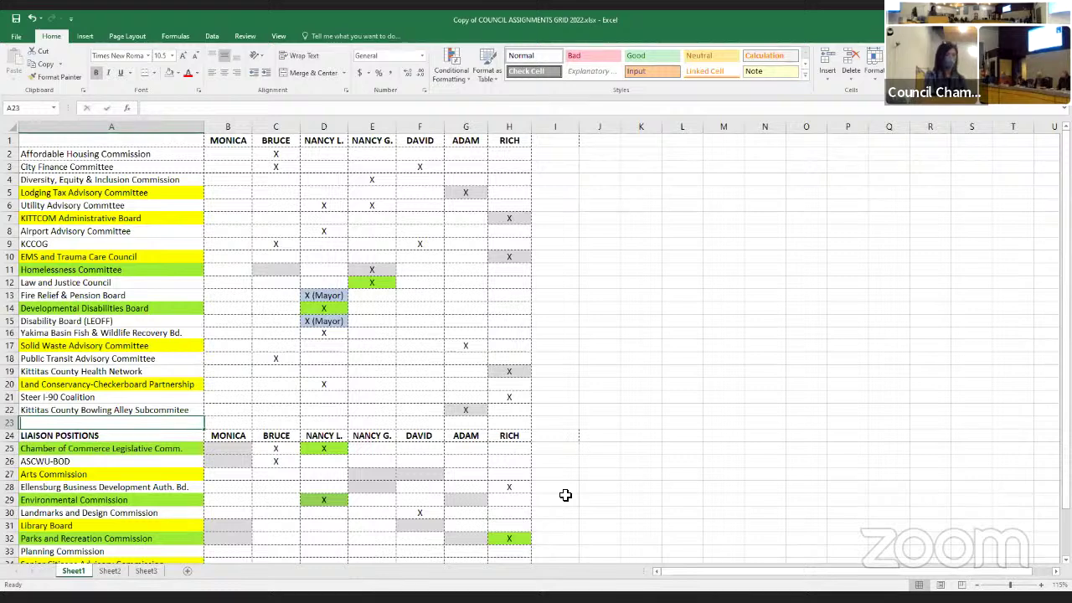
{"action": "type", "text": "Broadban"}
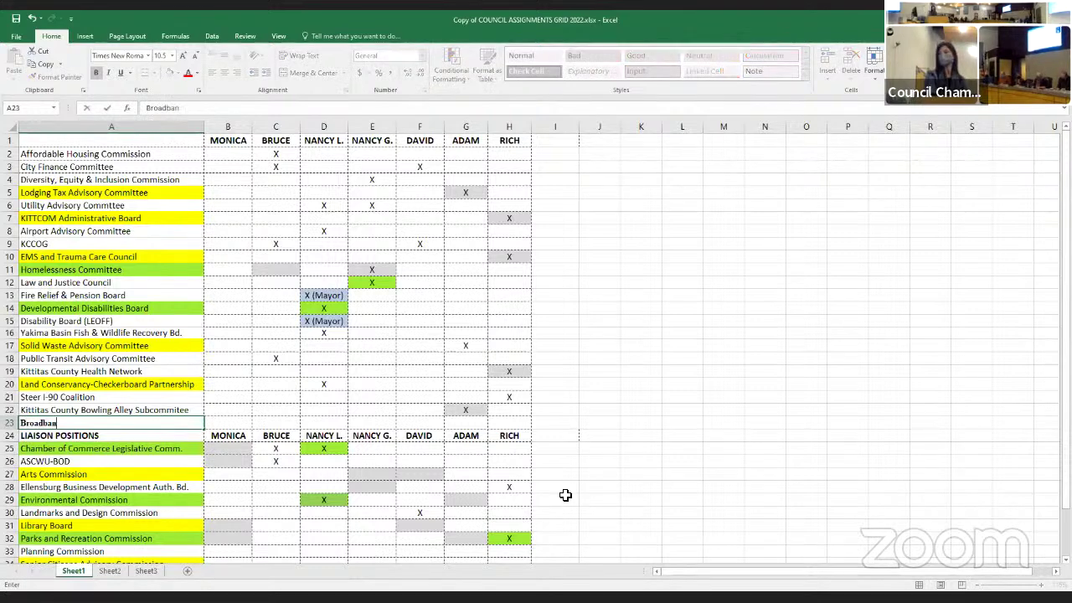
{"action": "type", "text": "d Actio"}
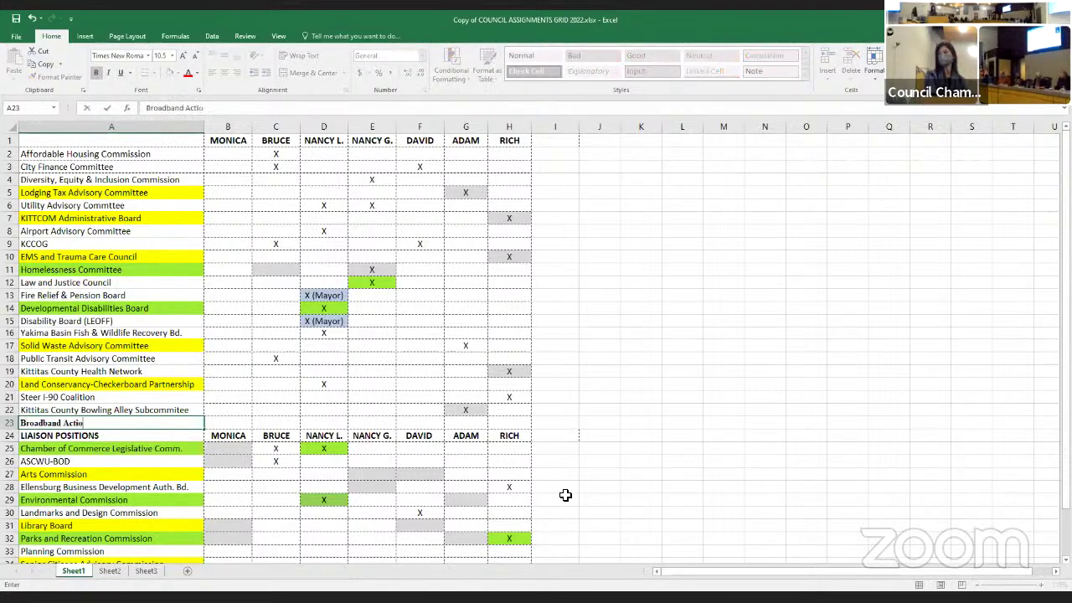
{"action": "type", "text": "n t"}
{"action": "key", "text": "Up"}
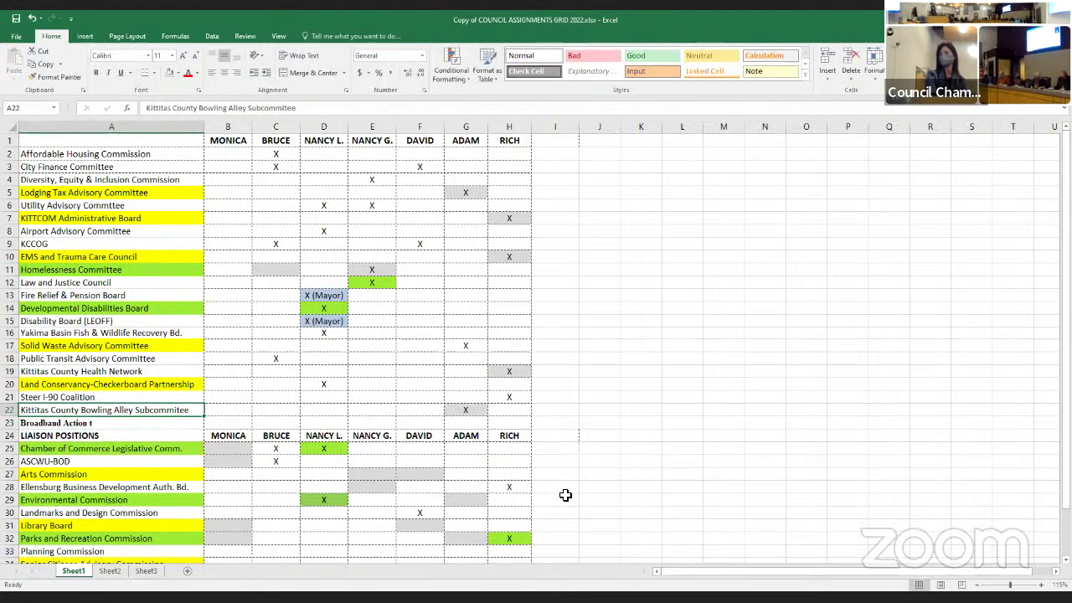
{"action": "left_click", "coordinate": [107, 423]}
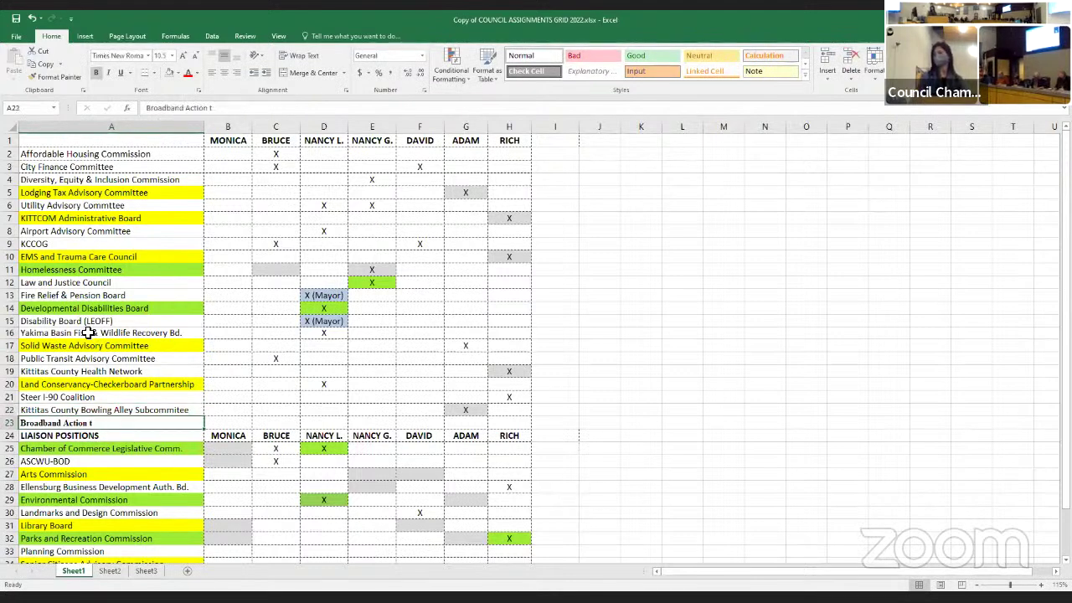
{"action": "left_click", "coordinate": [237, 110]}
{"action": "key", "text": "BackSpace"}
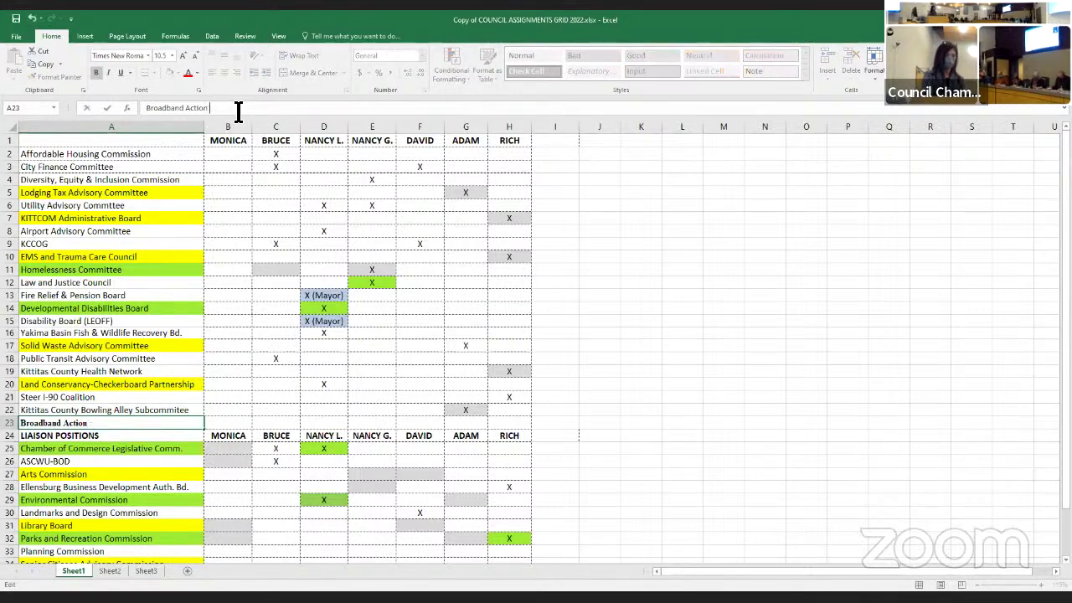
{"action": "type", "text": "Team"}
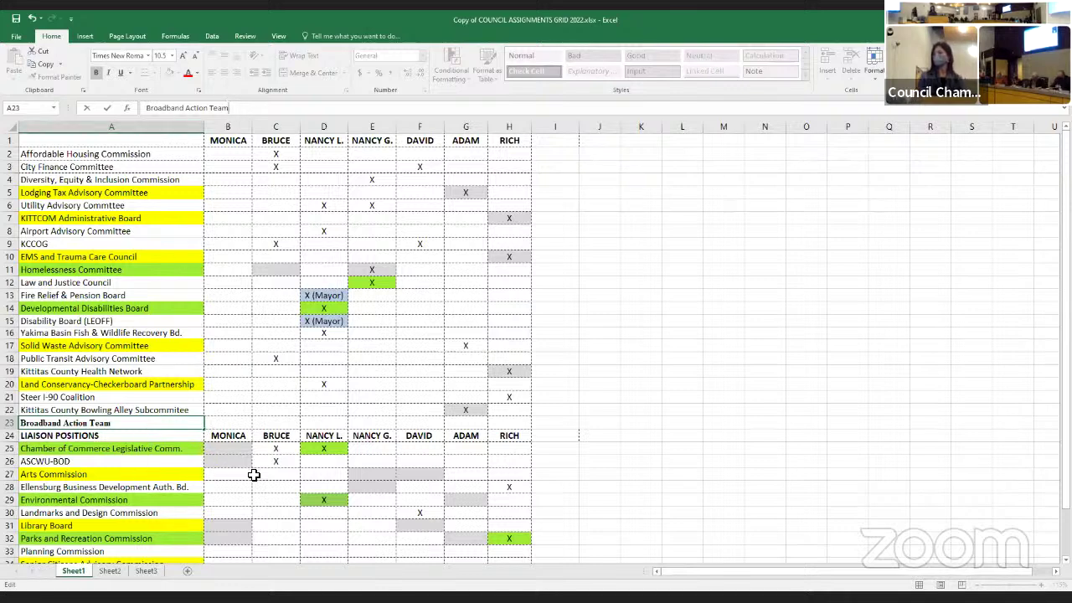
Enter Xalt in B25 for the Chamber of Commerce Legislative Comm. and clear the mark in D25
{"action": "left_click", "coordinate": [234, 452]}
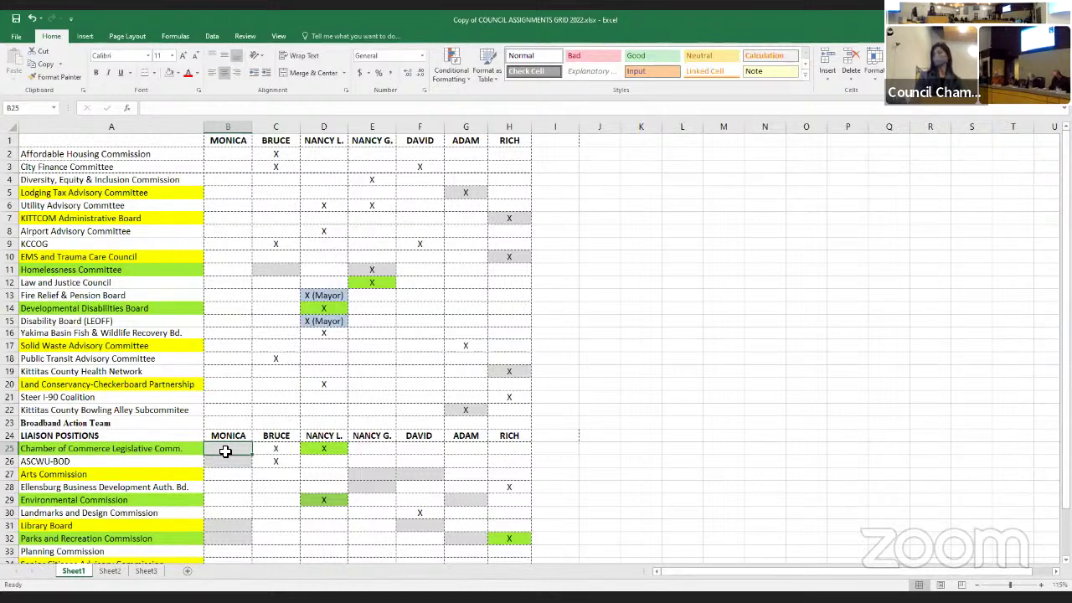
{"action": "type", "text": "X"}
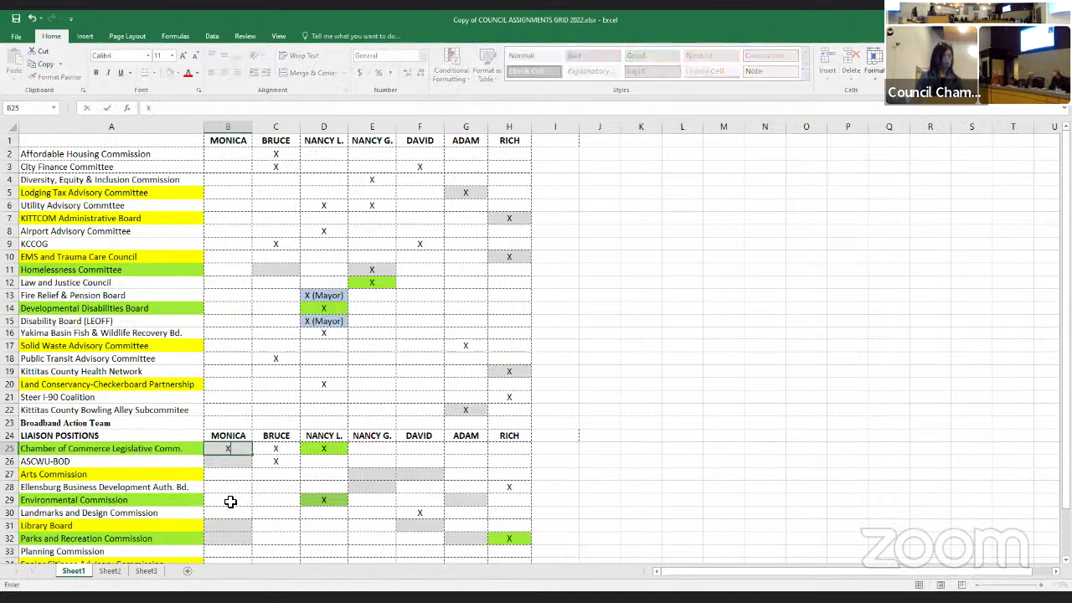
{"action": "type", "text": "alt"}
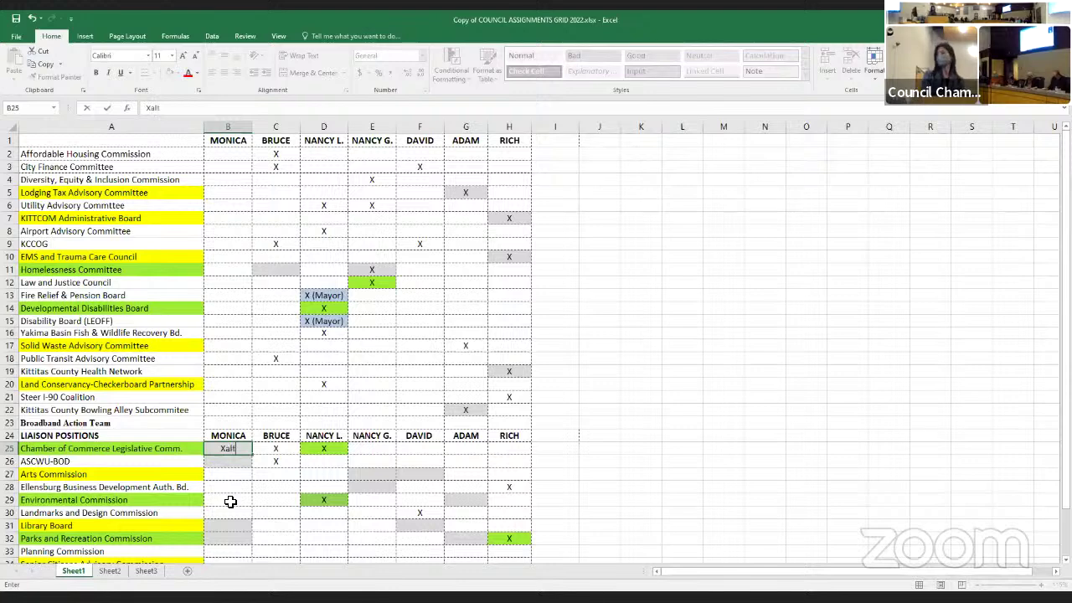
{"action": "left_click", "coordinate": [319, 452]}
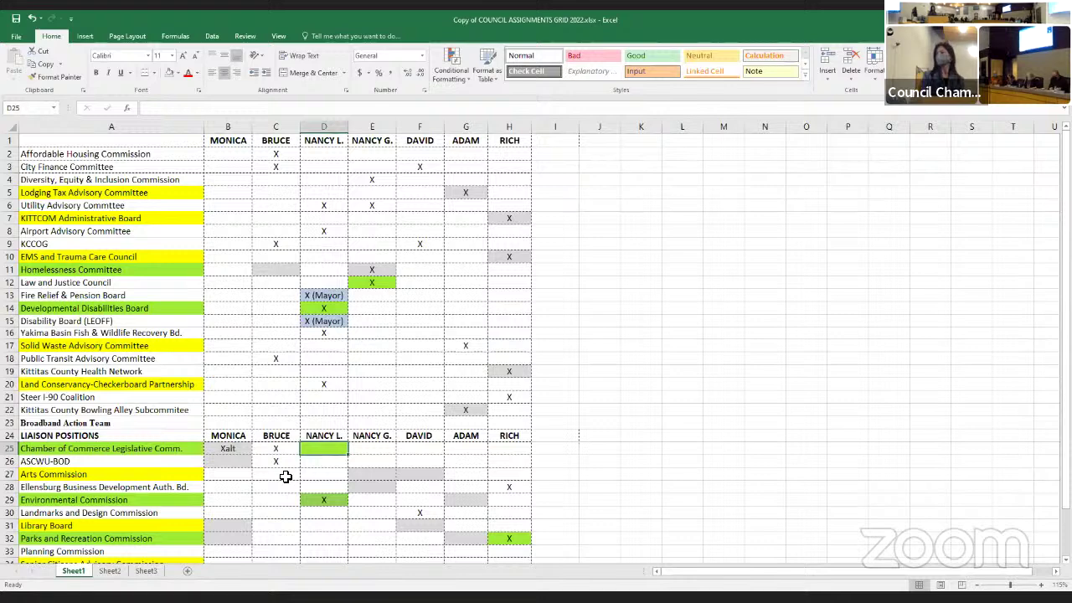
Shorten the B25 entry to X and remove the green fill from D25 in the Chamber of Commerce row
{"action": "left_click", "coordinate": [227, 449]}
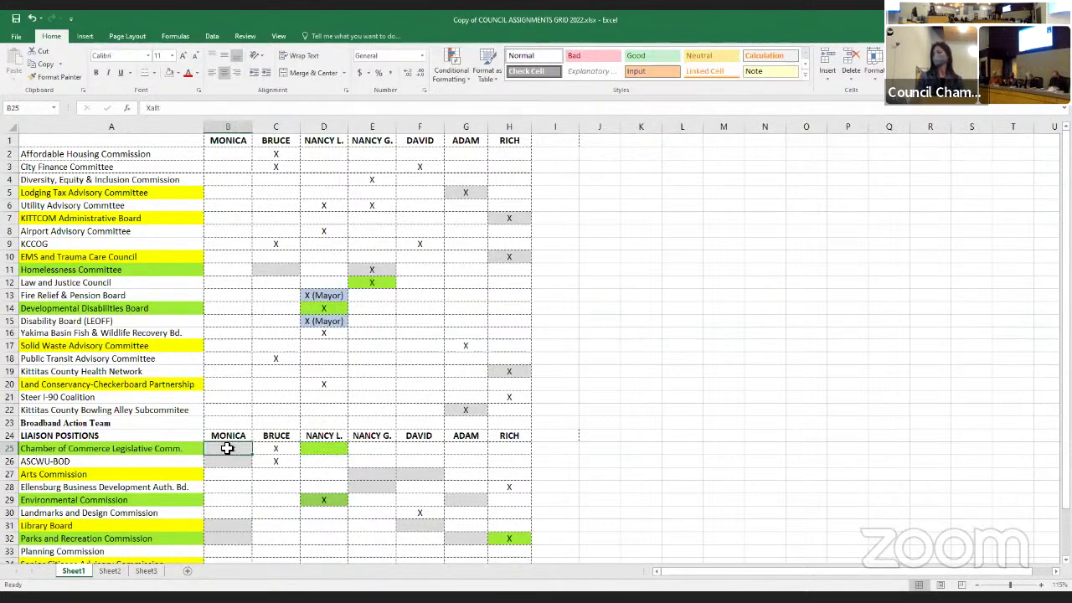
{"action": "double_click", "coordinate": [239, 453]}
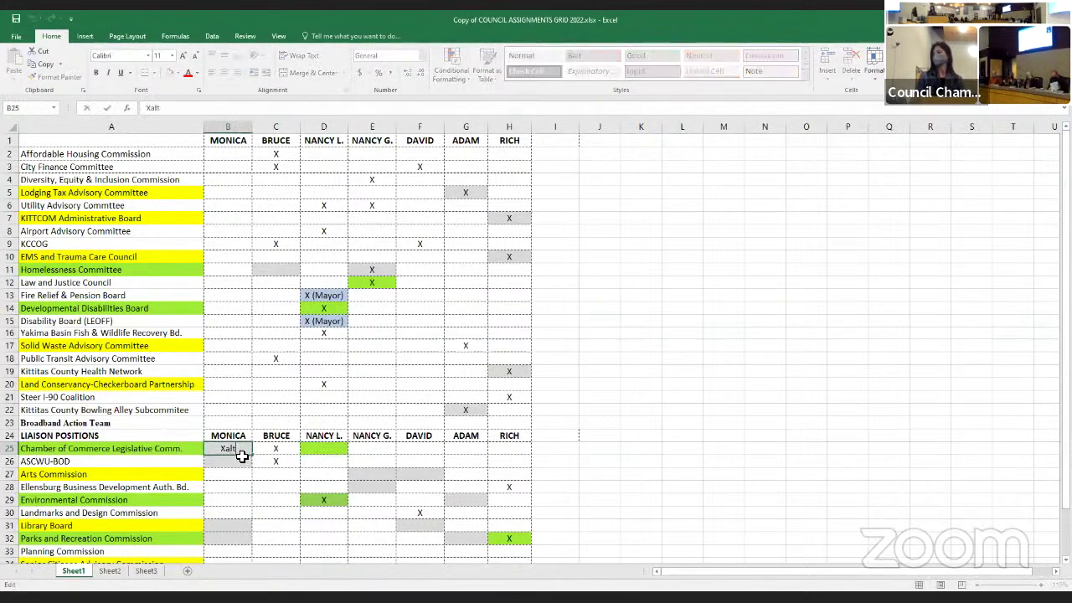
{"action": "key", "text": "BackSpace"}
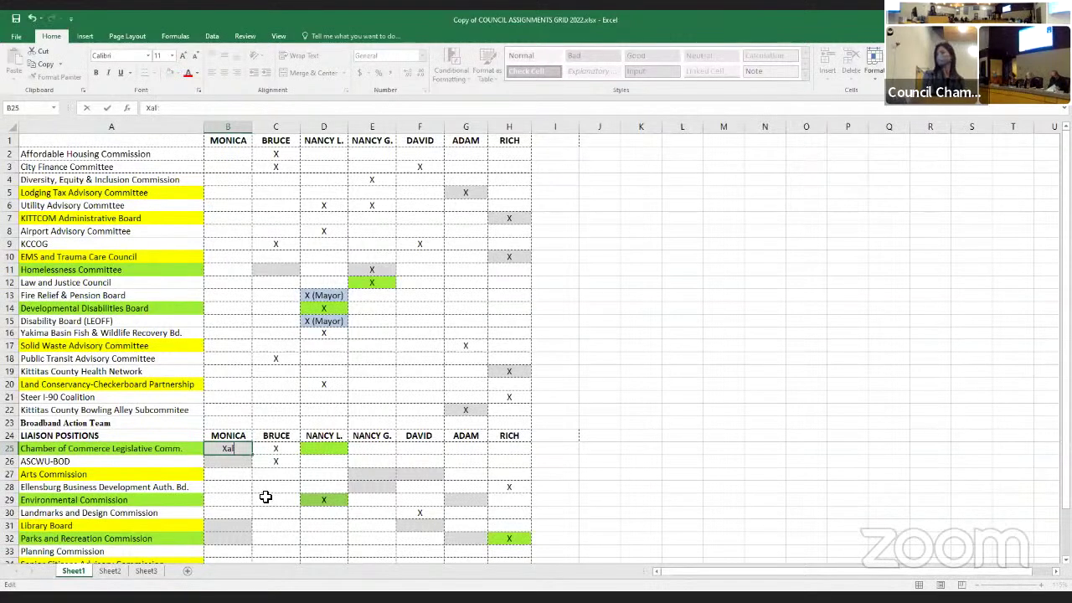
{"action": "key", "text": "BackSpace"}
{"action": "key", "text": "BackSpace"}
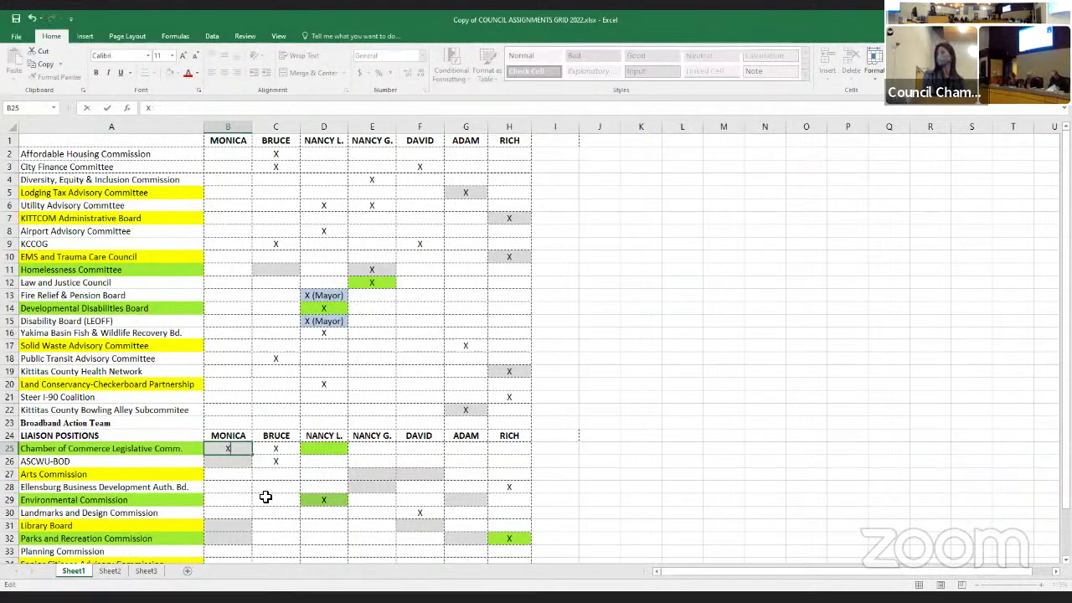
{"action": "left_click", "coordinate": [322, 448]}
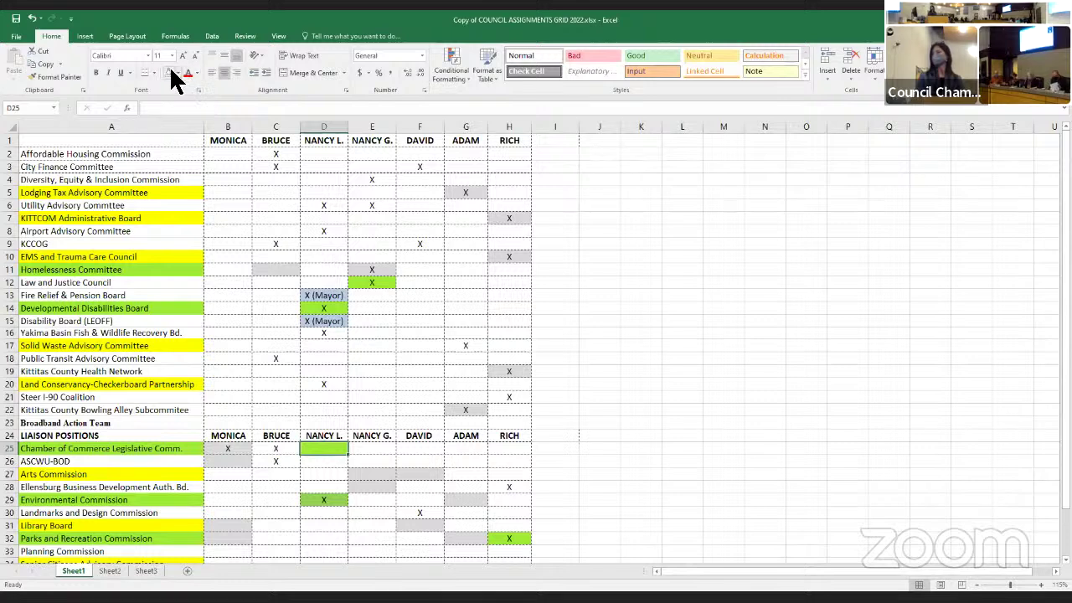
{"action": "left_click", "coordinate": [170, 73]}
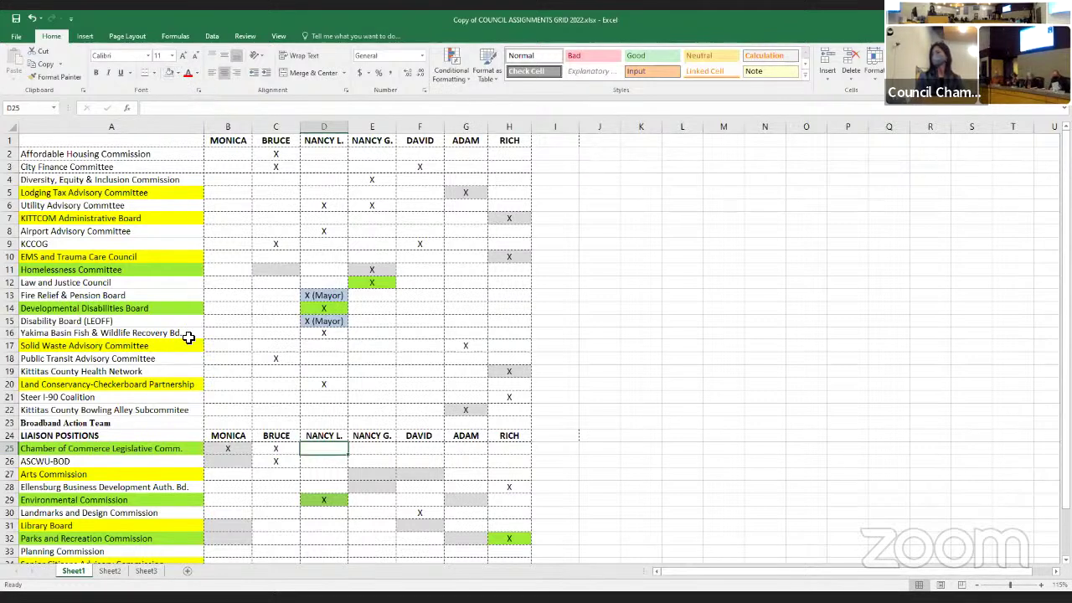
Copy the formatting of A22 onto the Broadband Action Team cell A23
{"action": "left_click", "coordinate": [70, 409]}
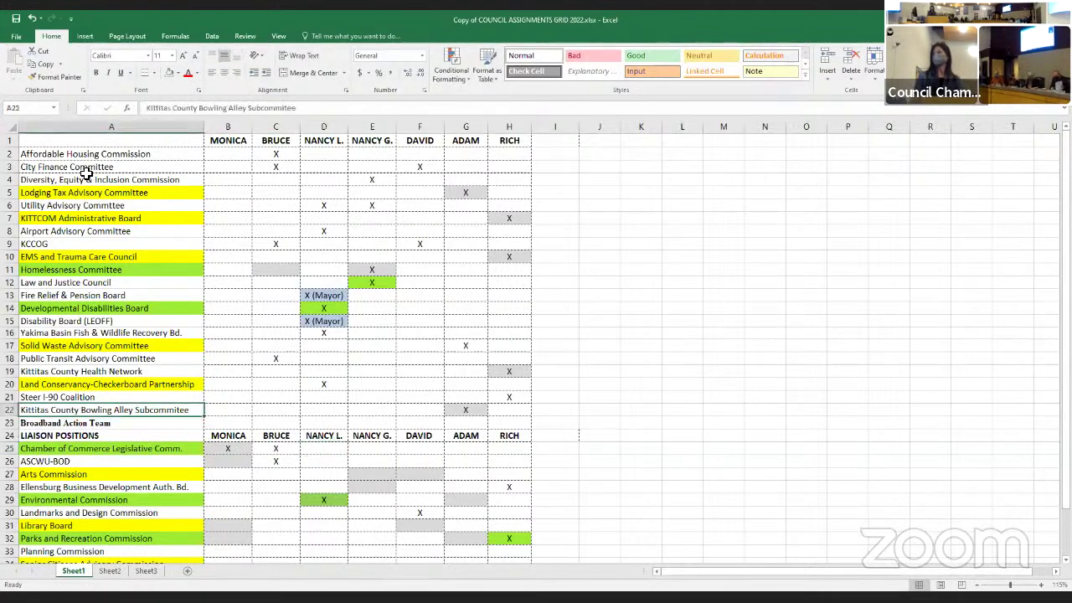
{"action": "left_click", "coordinate": [57, 77]}
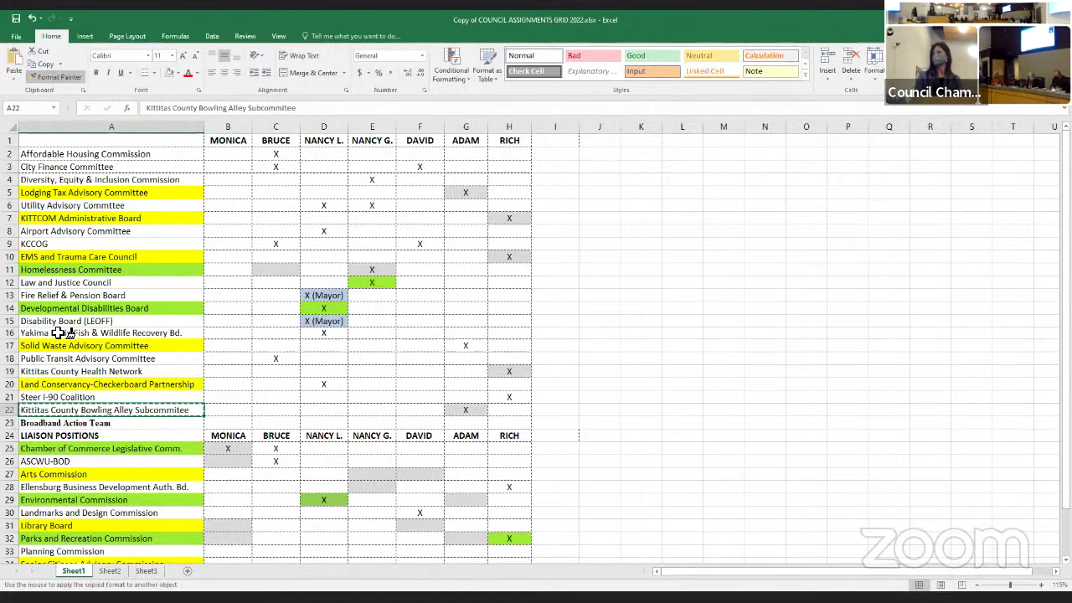
{"action": "left_click", "coordinate": [80, 425]}
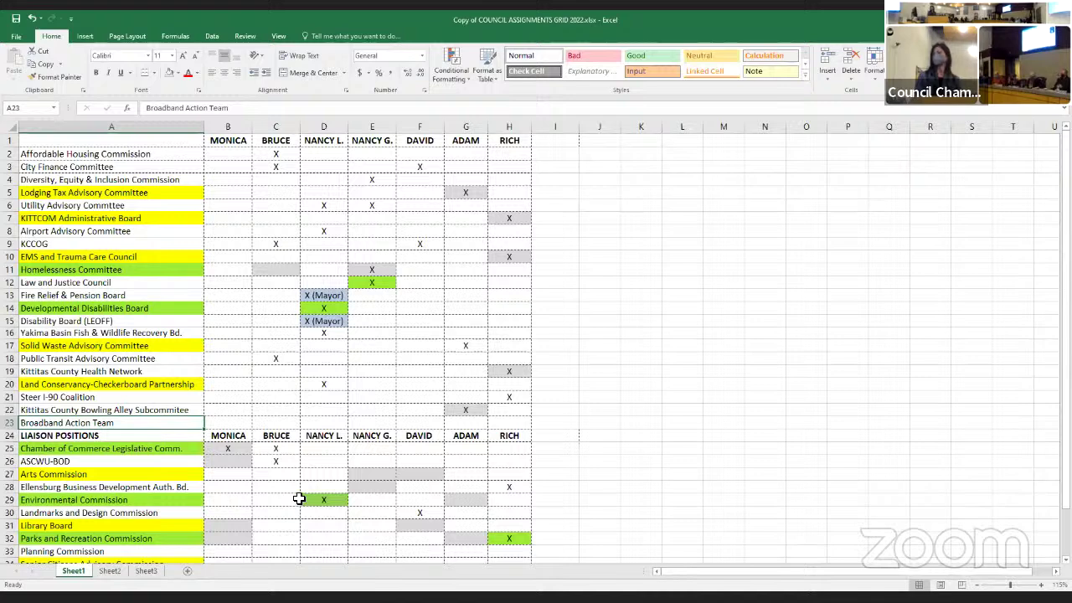
Move the ASCWU-BOD liaison assignment to D26 with an X and clear the mark in C26
{"action": "left_click", "coordinate": [238, 462]}
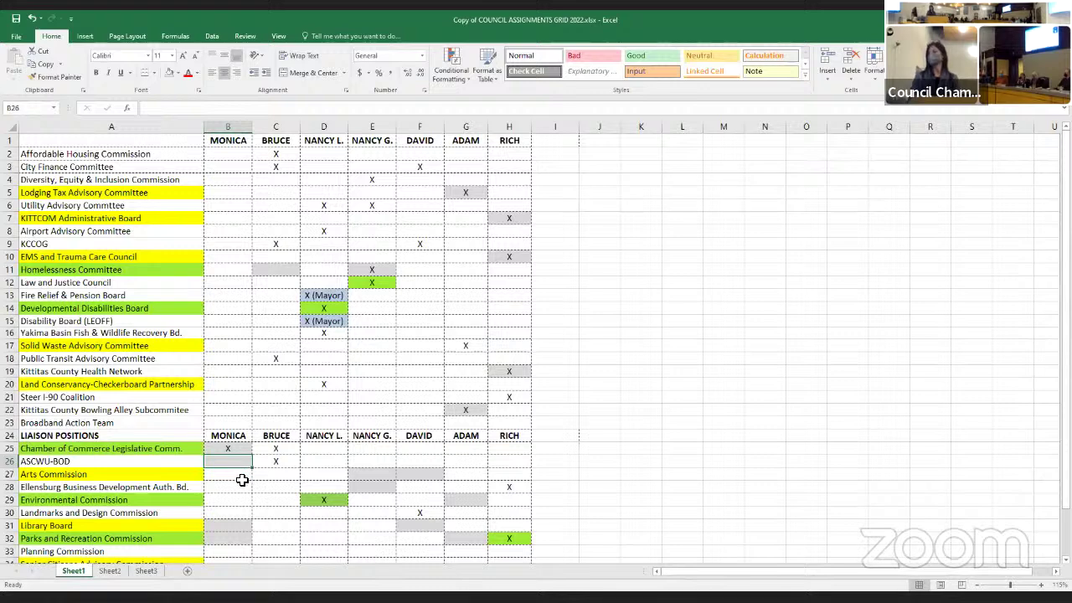
{"action": "left_click", "coordinate": [284, 460]}
{"action": "key", "text": "Delete"}
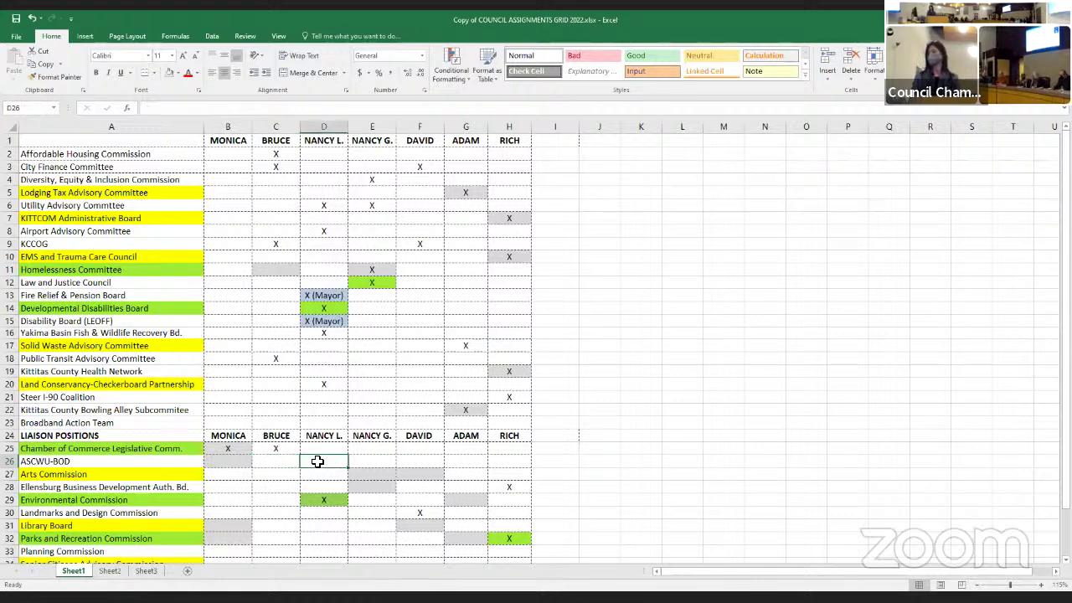
{"action": "left_click", "coordinate": [315, 461]}
{"action": "type", "text": "X"}
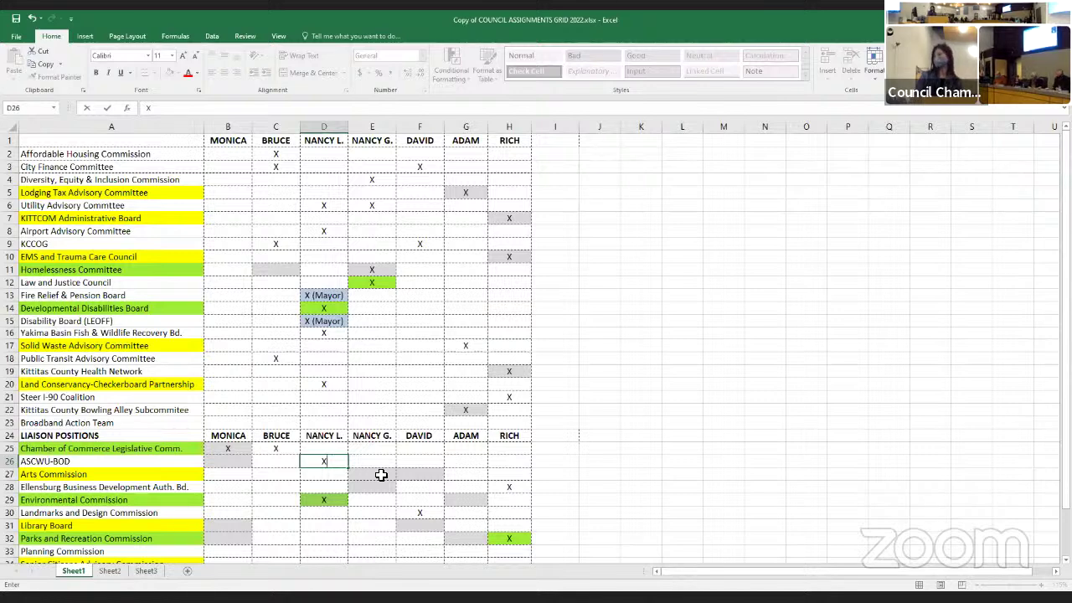
Assign the Arts Commission liaison position with an X in F27
{"action": "left_click", "coordinate": [413, 476]}
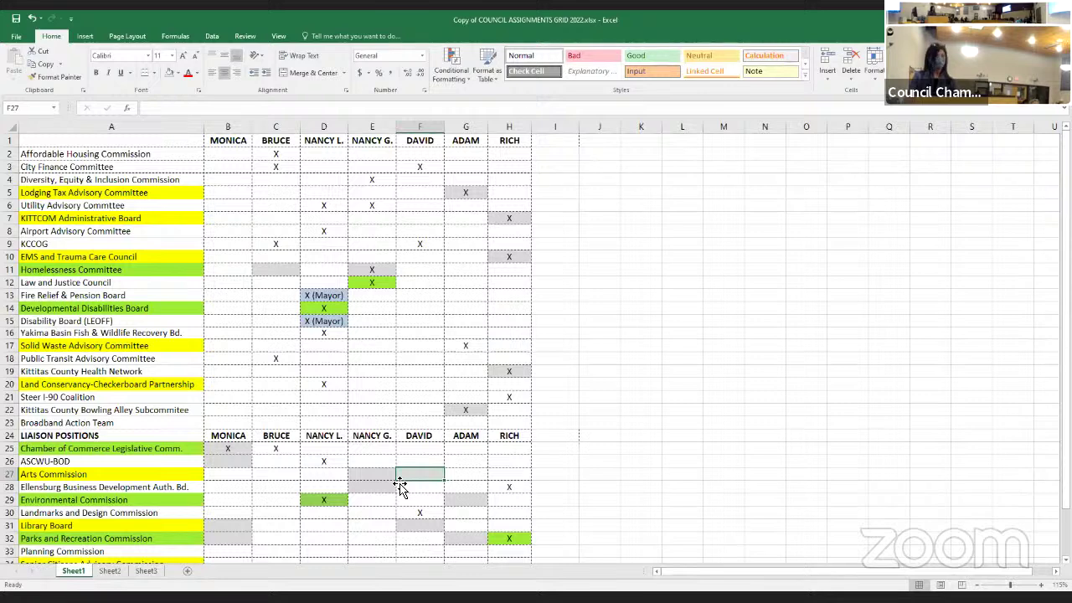
{"action": "type", "text": "X"}
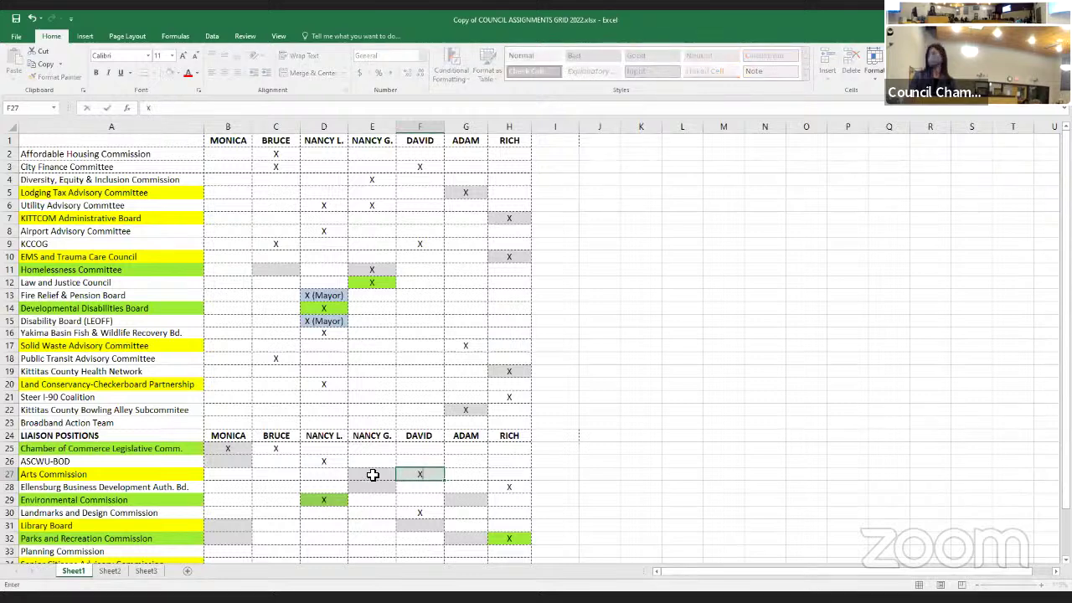
{"action": "left_click", "coordinate": [373, 474]}
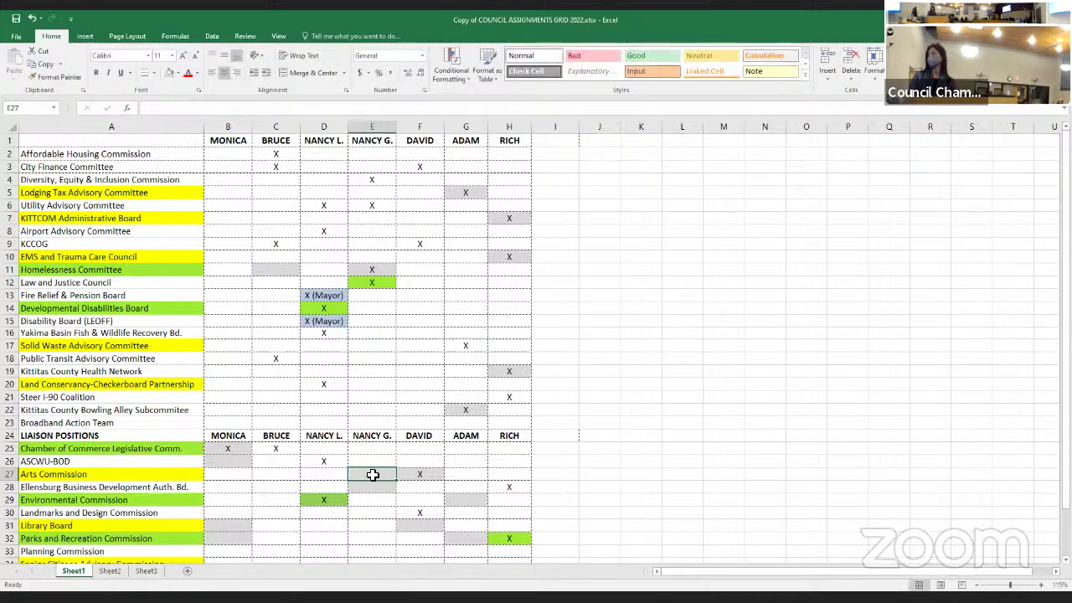
Move the Environmental Commission liaison assignment to G29 with an X and clear the mark in D29
{"action": "scroll", "coordinate": [371, 475], "scroll_direction": "down", "scroll_amount": 1}
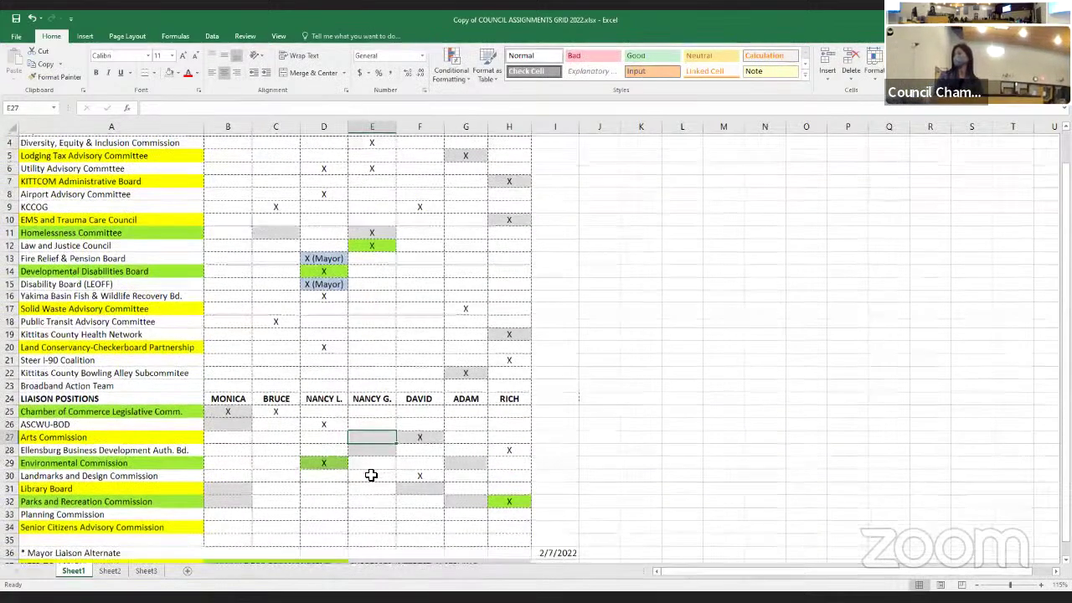
{"action": "scroll", "coordinate": [371, 475], "scroll_direction": "down", "scroll_amount": 1}
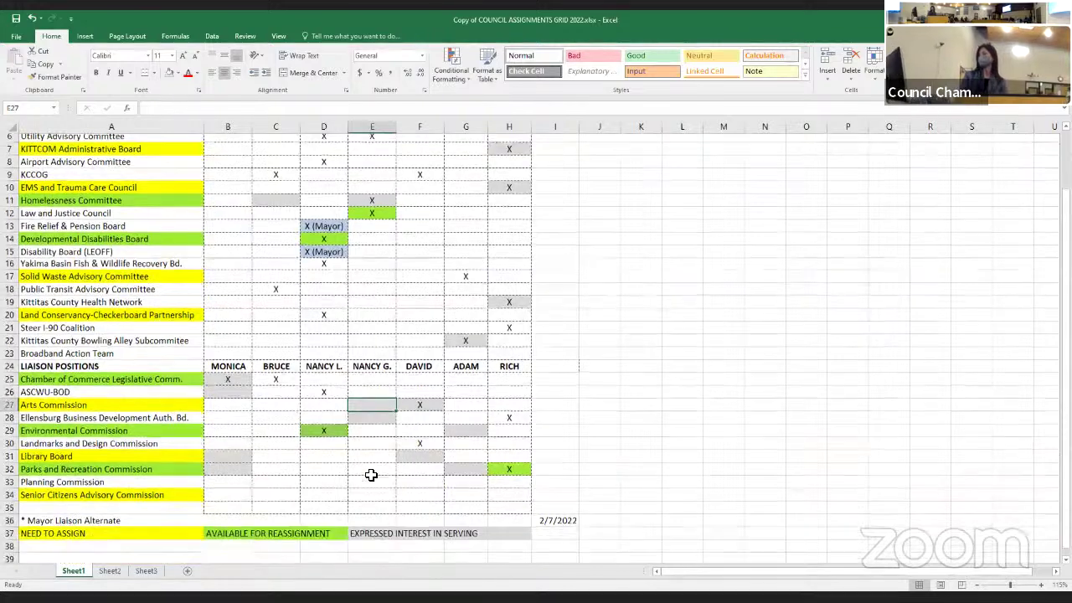
{"action": "scroll", "coordinate": [371, 475], "scroll_direction": "down", "scroll_amount": 1}
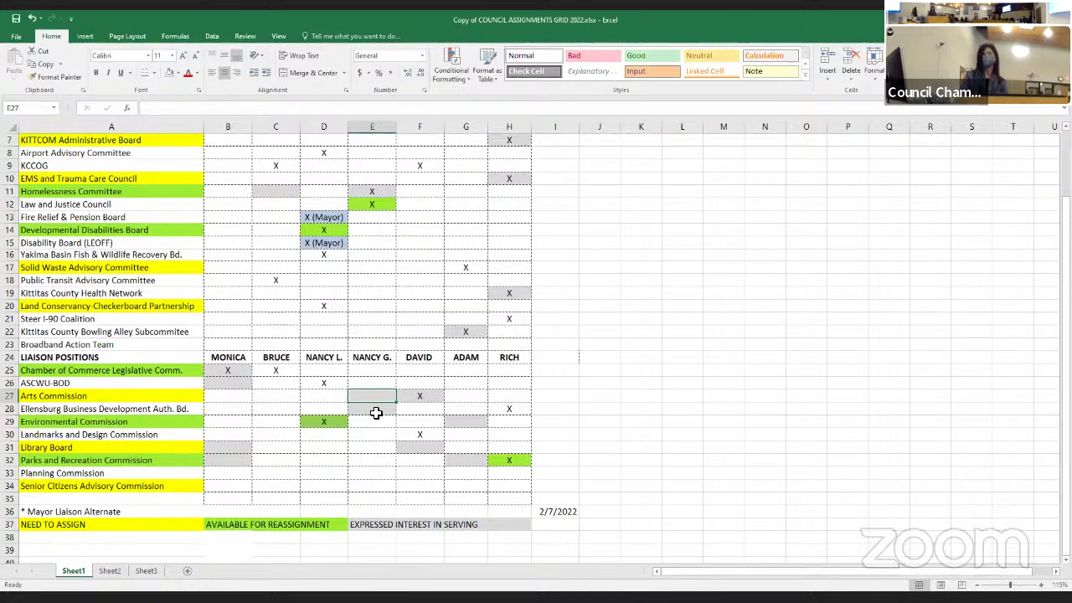
{"action": "left_click", "coordinate": [332, 425]}
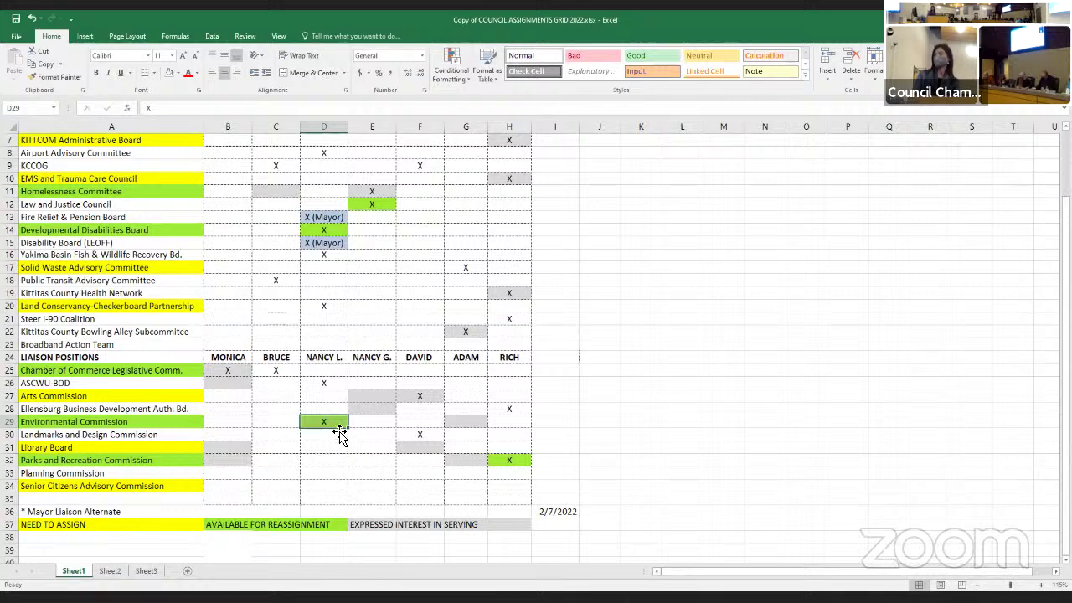
{"action": "left_click", "coordinate": [469, 425]}
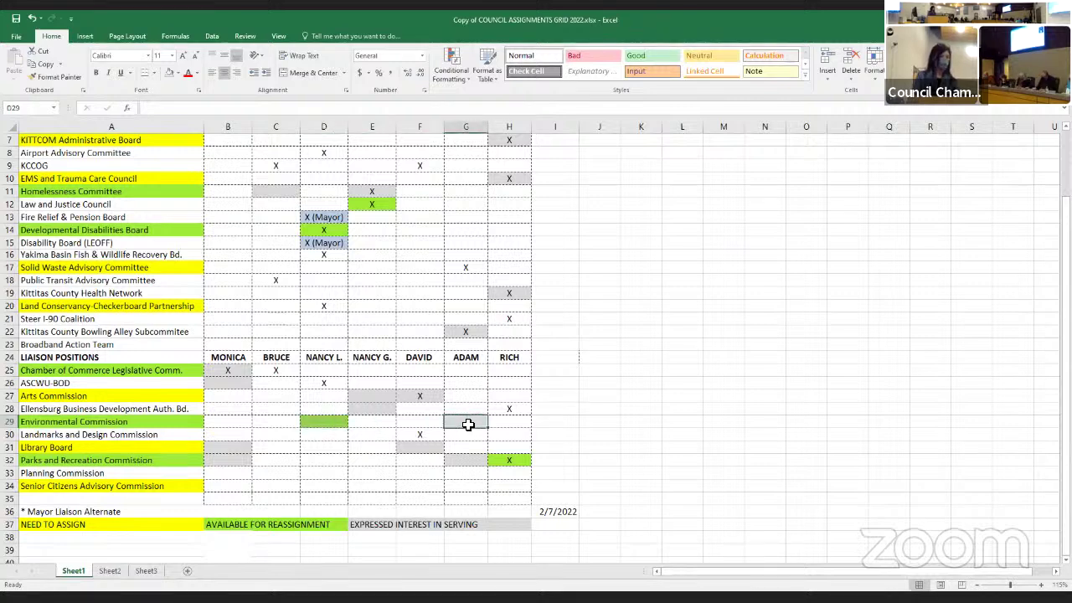
{"action": "type", "text": "X"}
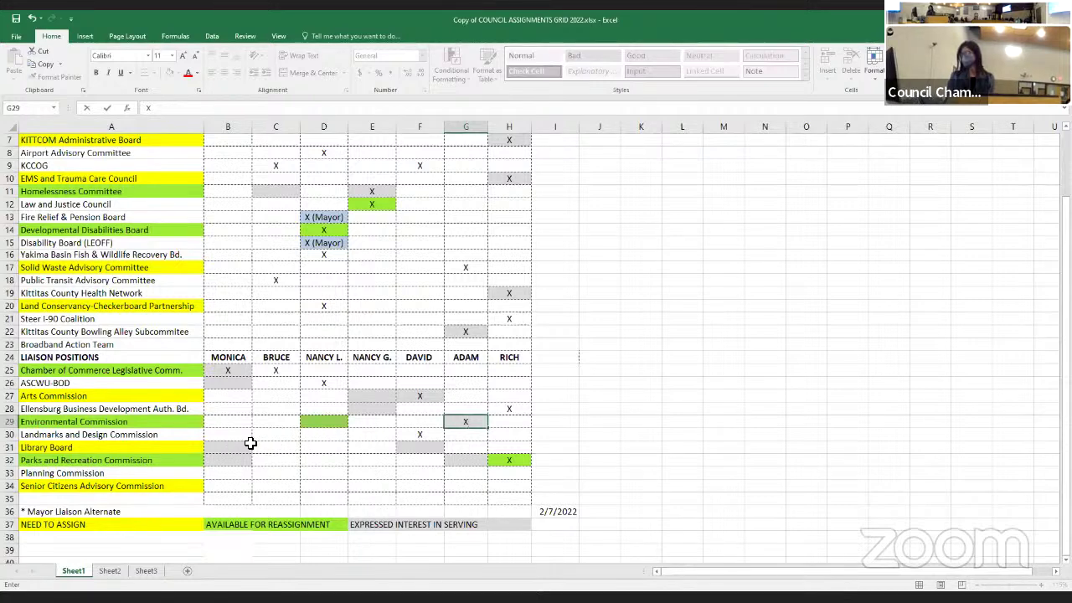
Move the Landmarks and Design Commission assignment to B30 with an X and clear the mark in F30
{"action": "left_click", "coordinate": [227, 434]}
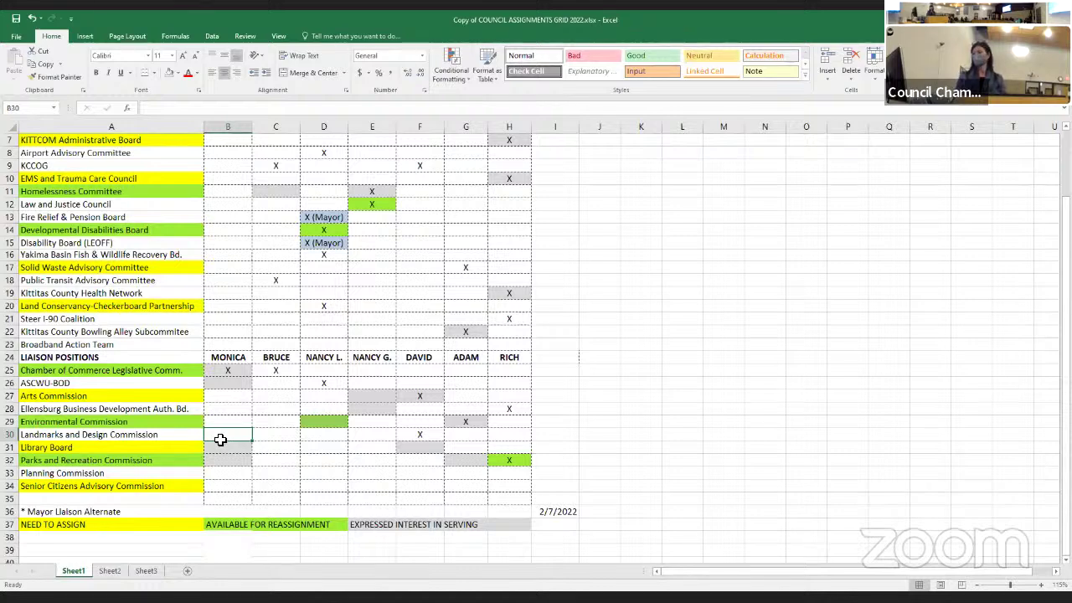
{"action": "type", "text": "X"}
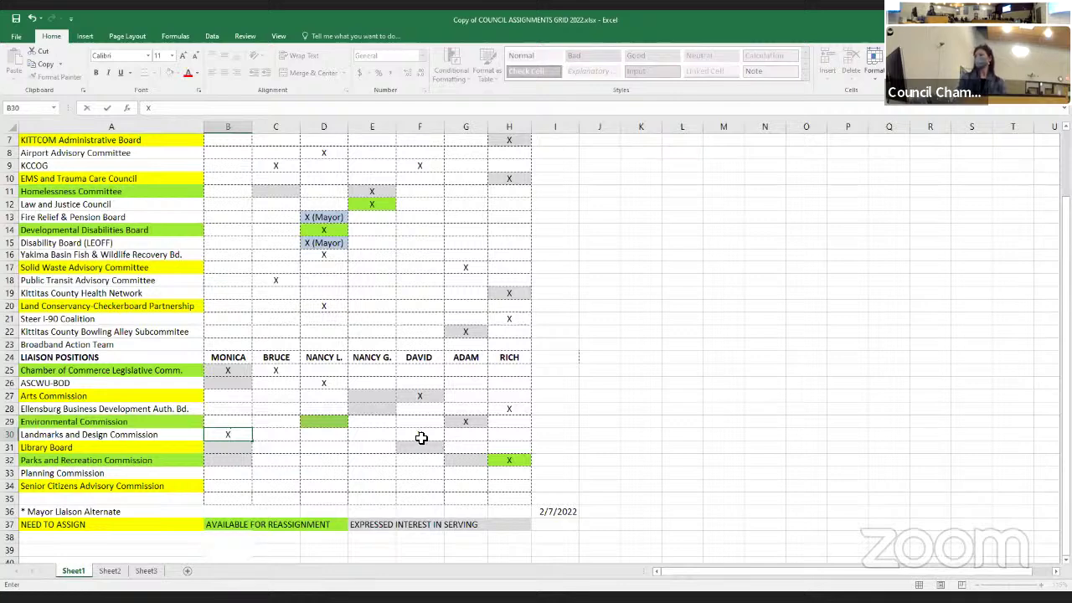
{"action": "left_click", "coordinate": [421, 438]}
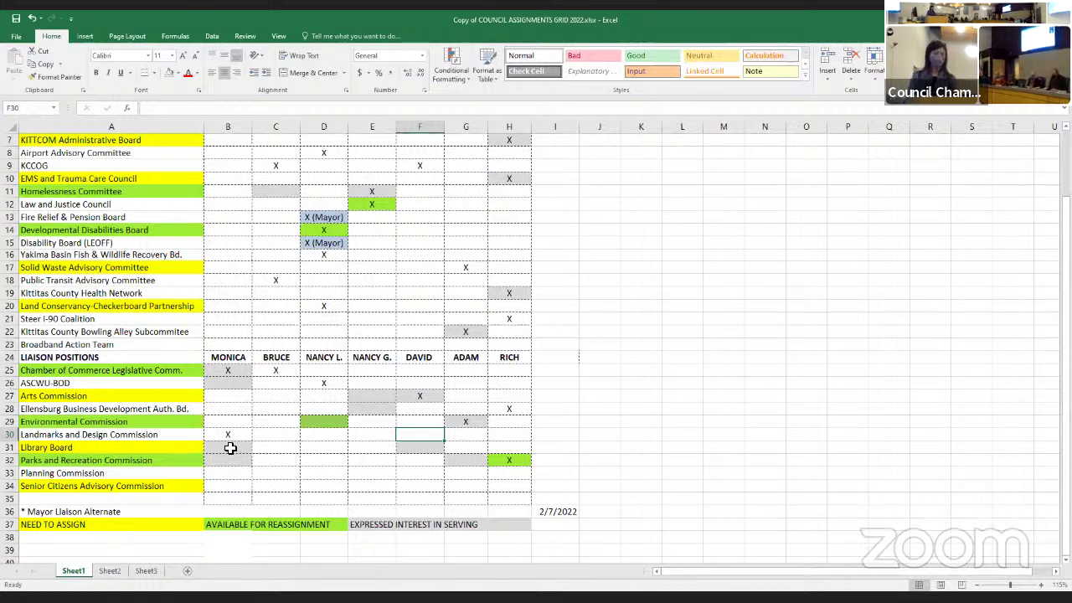
Assign the Library Board liaison position with an X in D31
{"action": "left_click", "coordinate": [323, 451]}
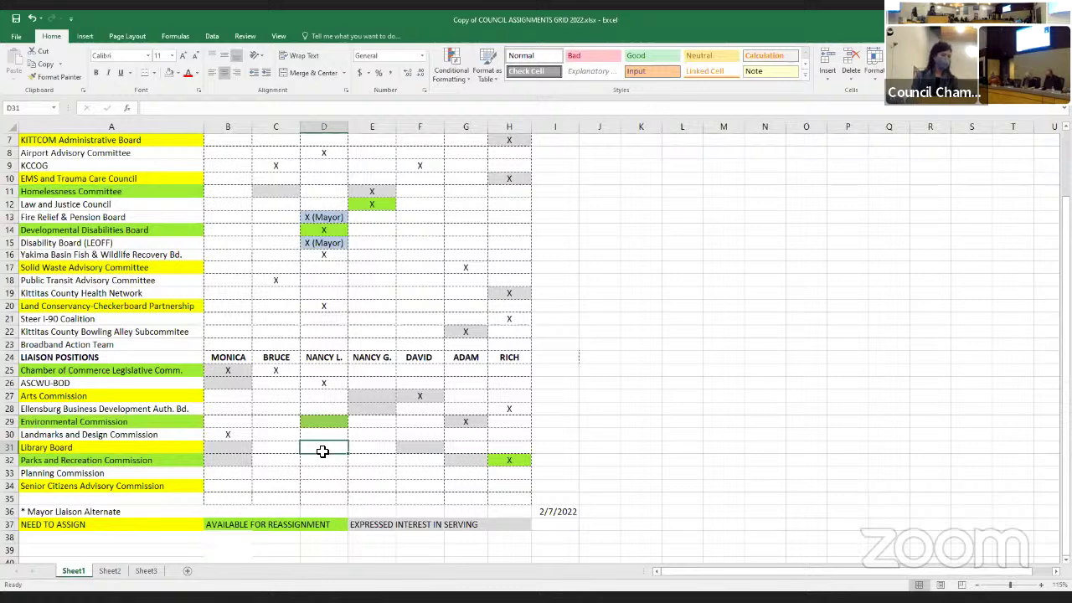
{"action": "type", "text": "X"}
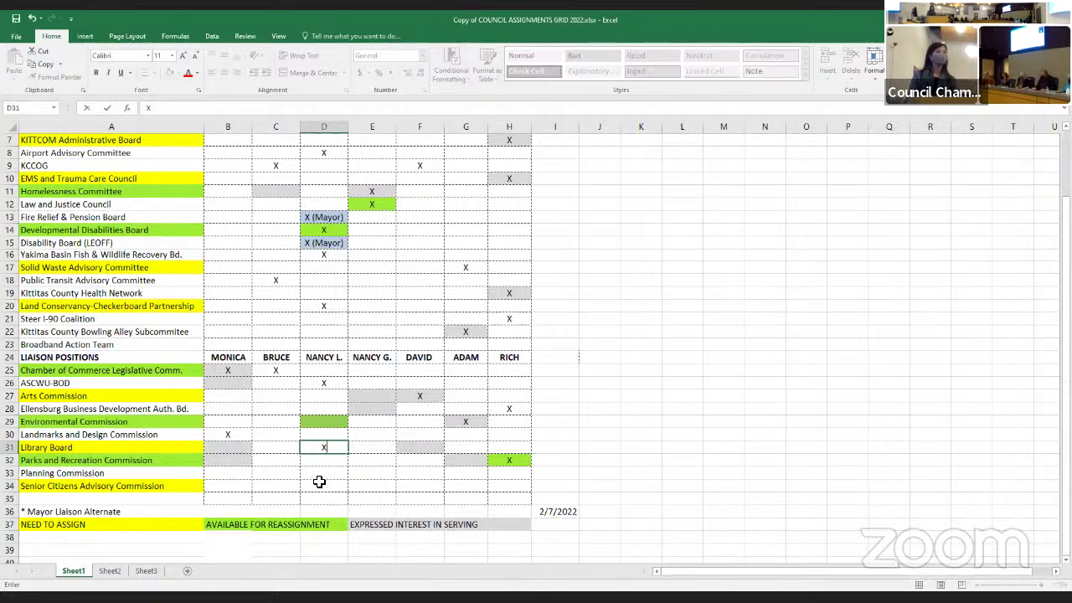
Move the Parks and Recreation Commission assignment to B32 with an X, and clear both the mark and the green fill in H32
{"action": "left_click", "coordinate": [236, 465]}
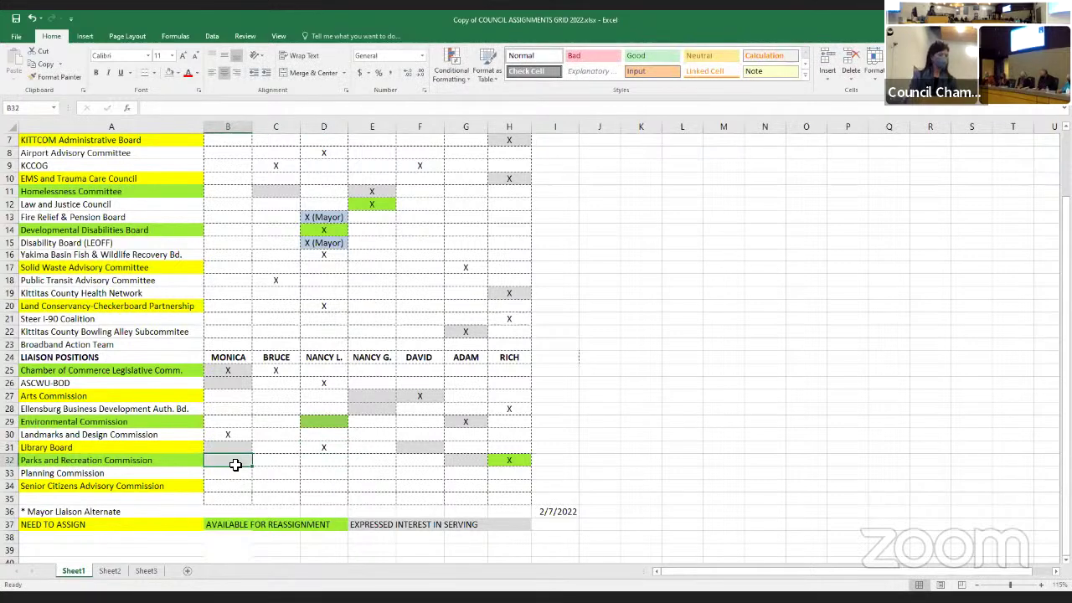
{"action": "type", "text": "X"}
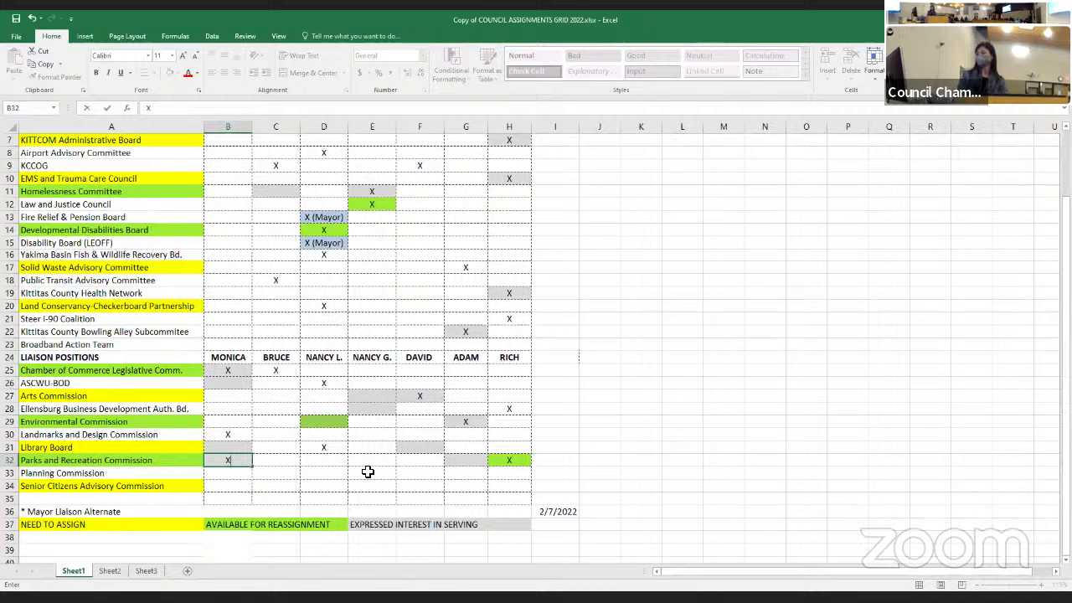
{"action": "left_click", "coordinate": [509, 459]}
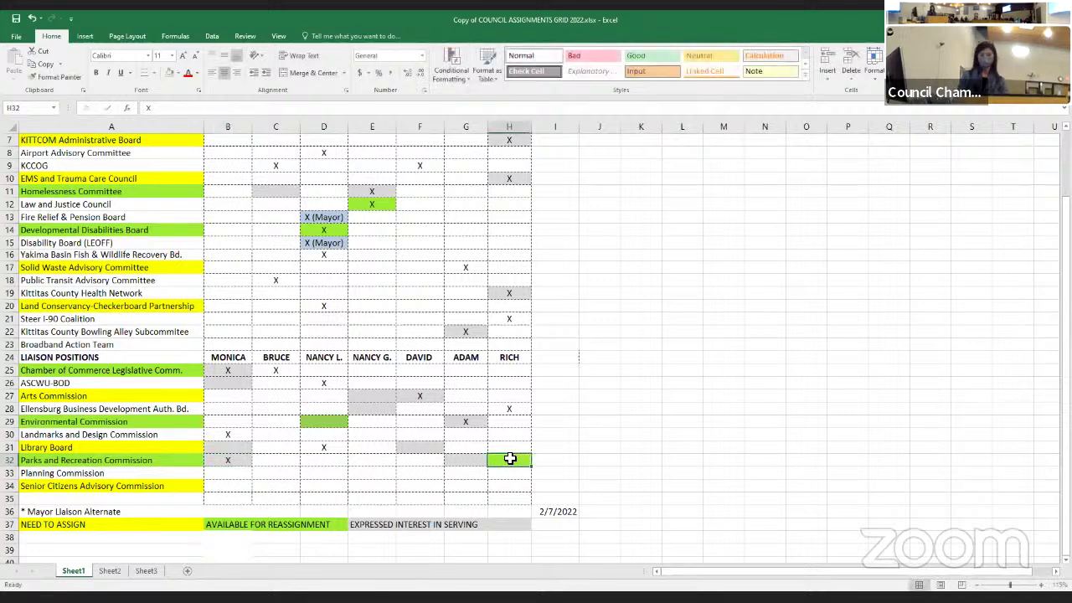
{"action": "key", "text": "Delete"}
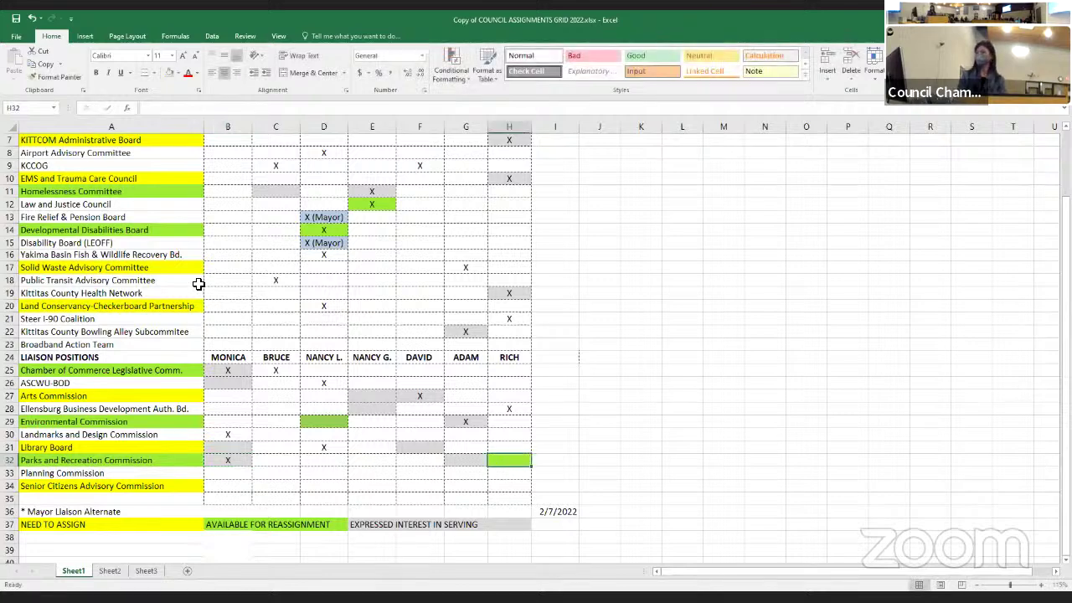
{"action": "left_click", "coordinate": [171, 73]}
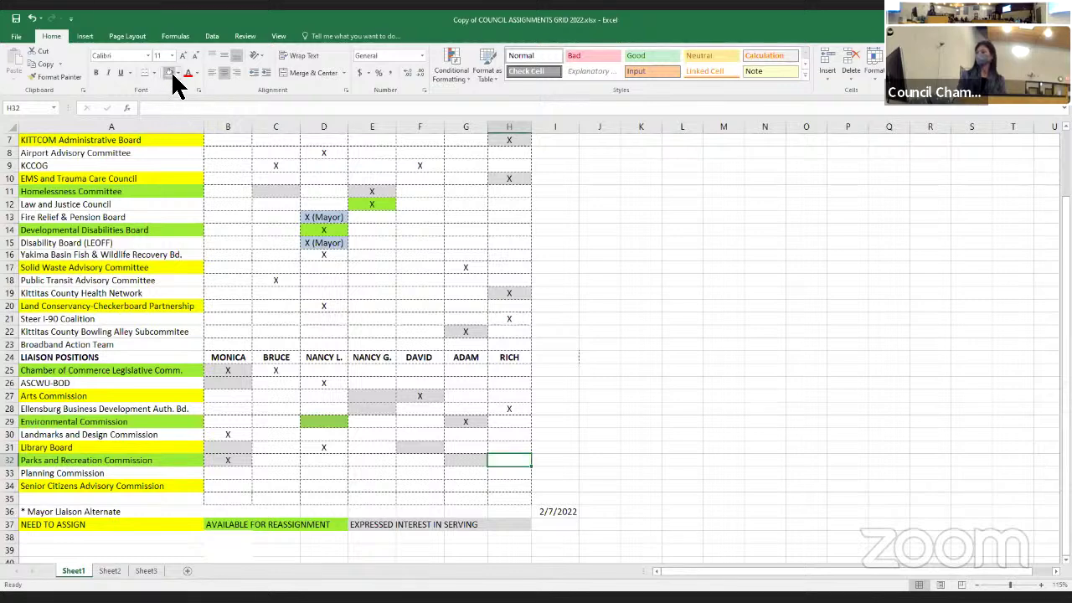
Assign the Planning Commission liaison position with an X in H33
{"action": "left_click", "coordinate": [511, 476]}
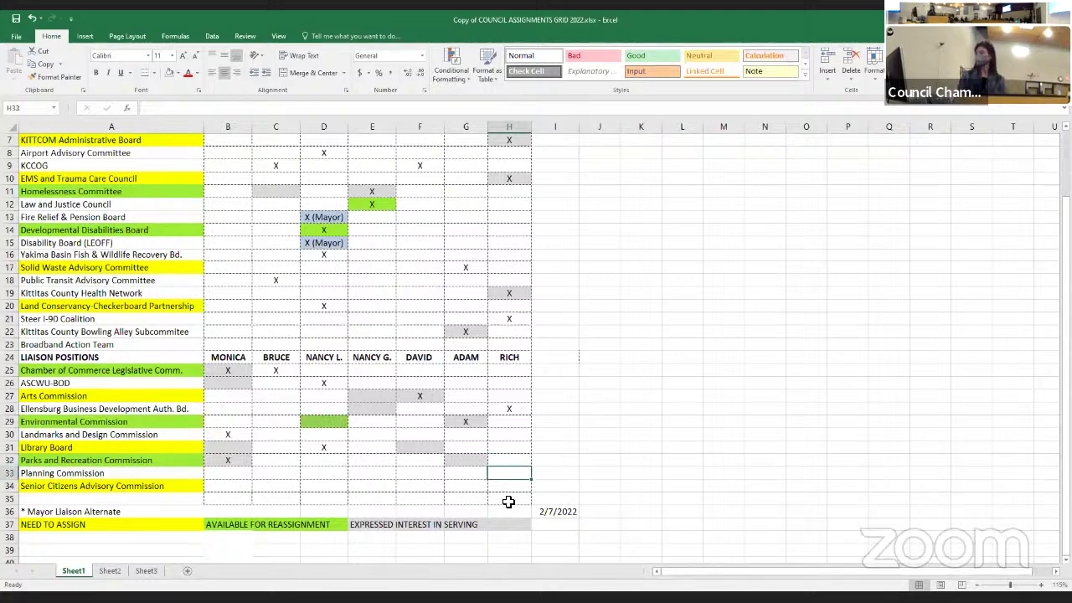
{"action": "type", "text": "X"}
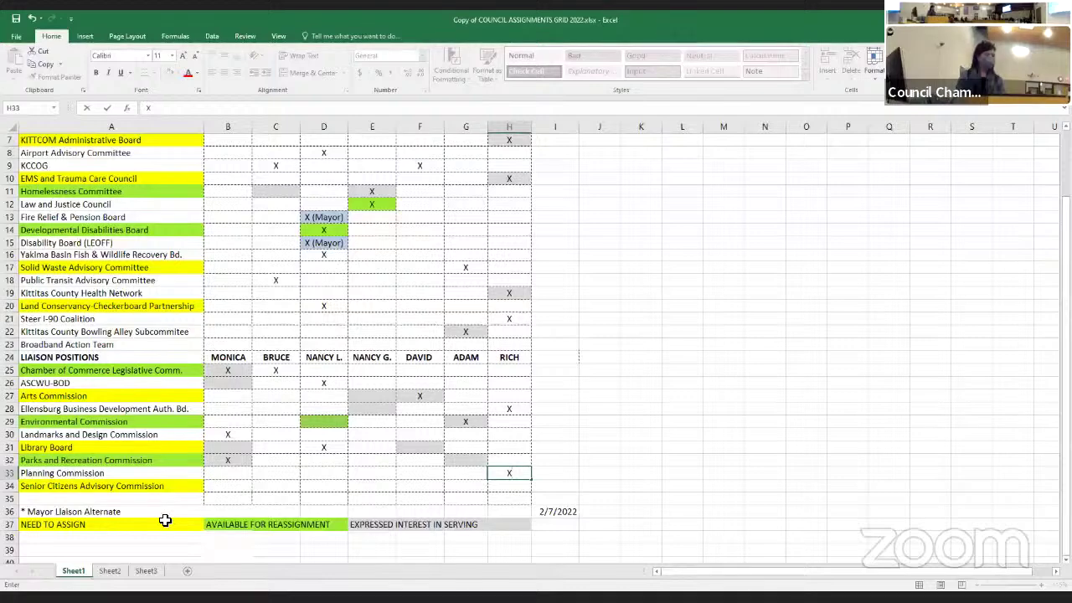
{"action": "key", "text": "ctrl+Return"}
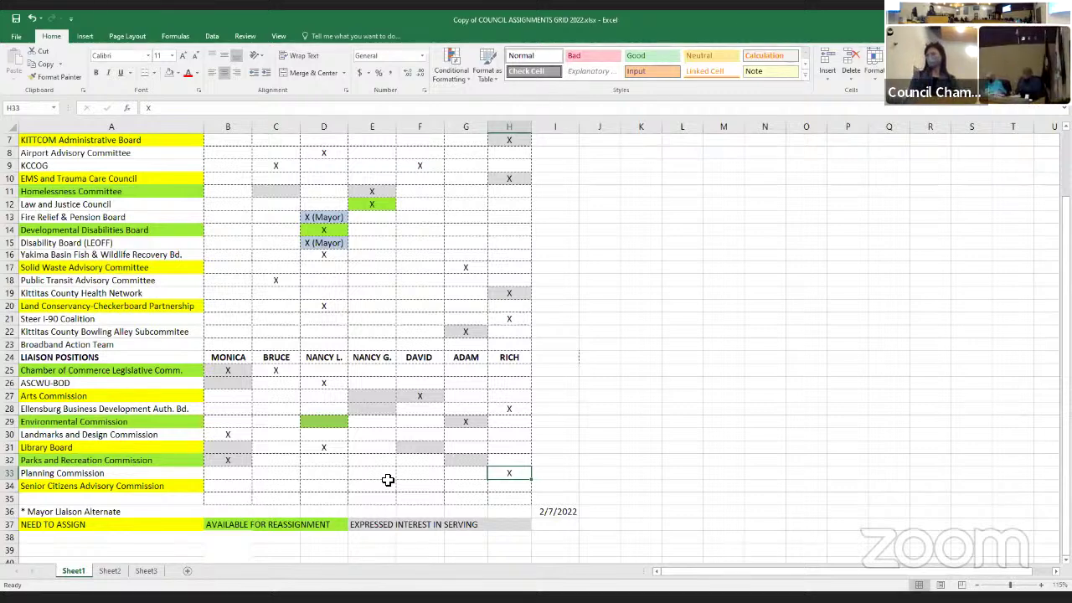
Assign the Senior Citizens Advisory Commission liaison position with an X in H34
{"action": "left_click", "coordinate": [508, 488]}
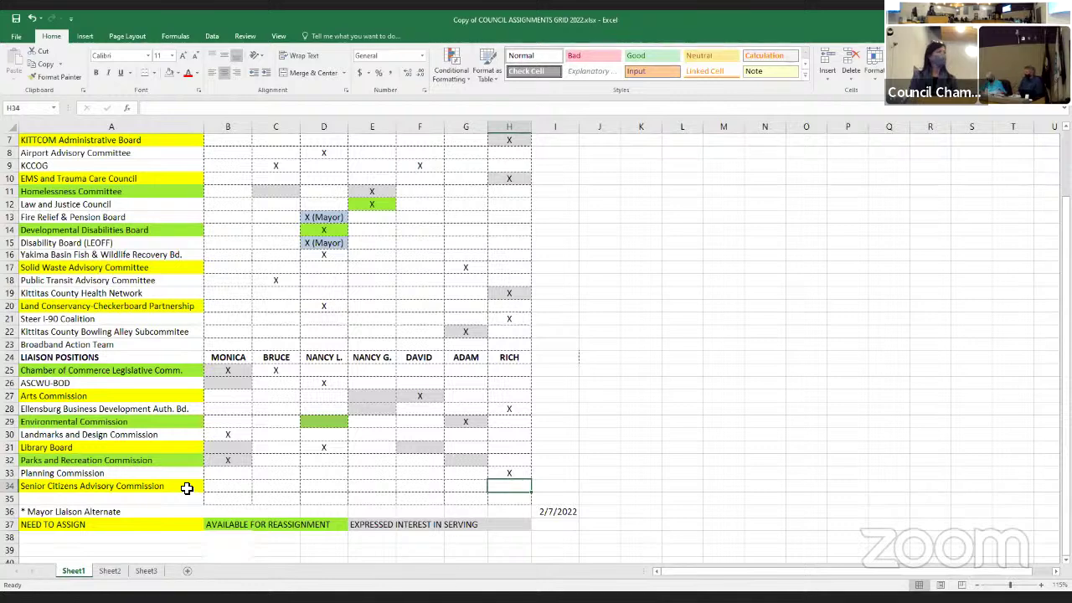
{"action": "type", "text": "X"}
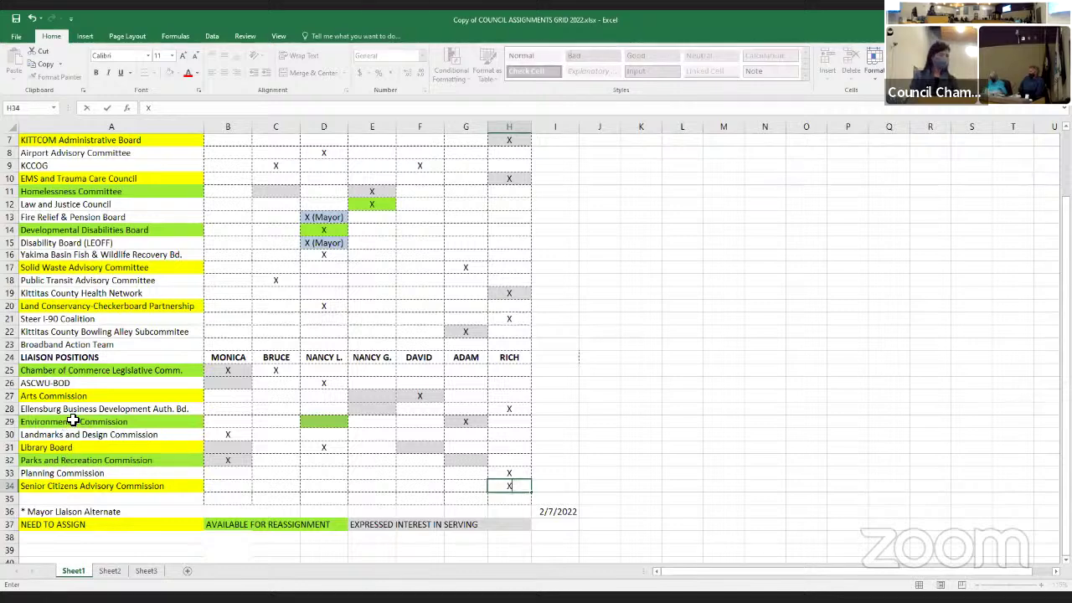
{"action": "key", "text": "ctrl+Return"}
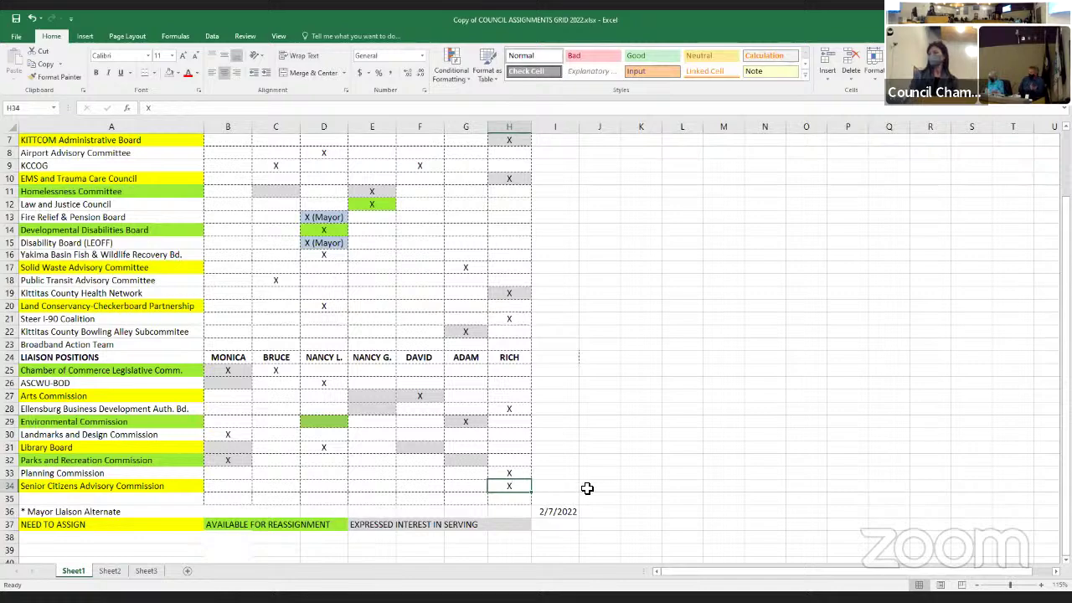
Review how the committee and liaison assignments are distributed across all council members in the grid
{"action": "scroll", "coordinate": [596, 489], "scroll_direction": "up", "scroll_amount": 1}
{"action": "scroll", "coordinate": [595, 488], "scroll_direction": "up", "scroll_amount": 1}
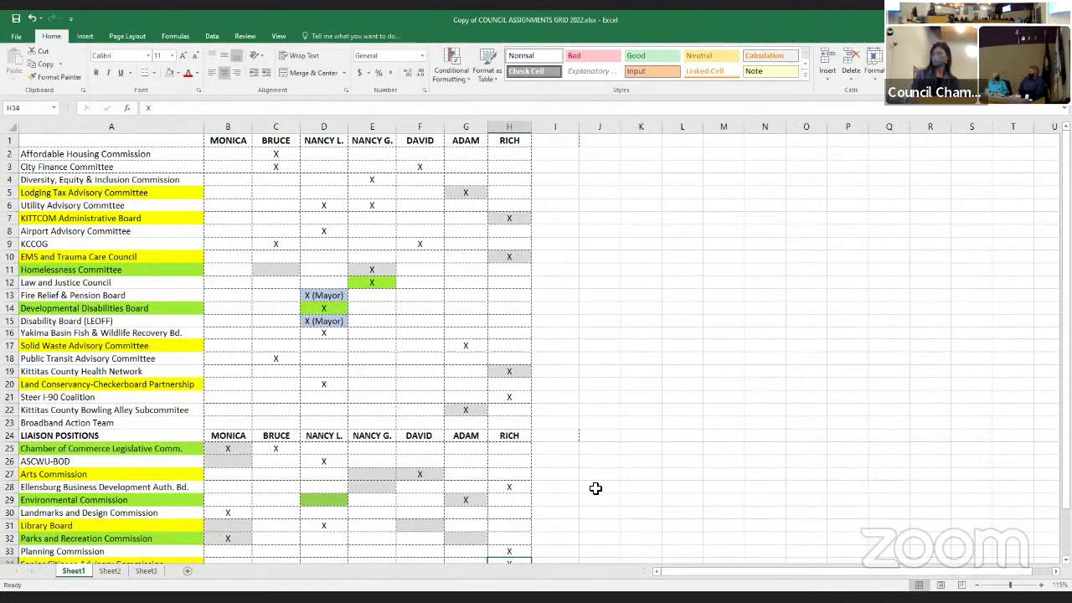
{"action": "scroll", "coordinate": [595, 488], "scroll_direction": "down", "scroll_amount": 1}
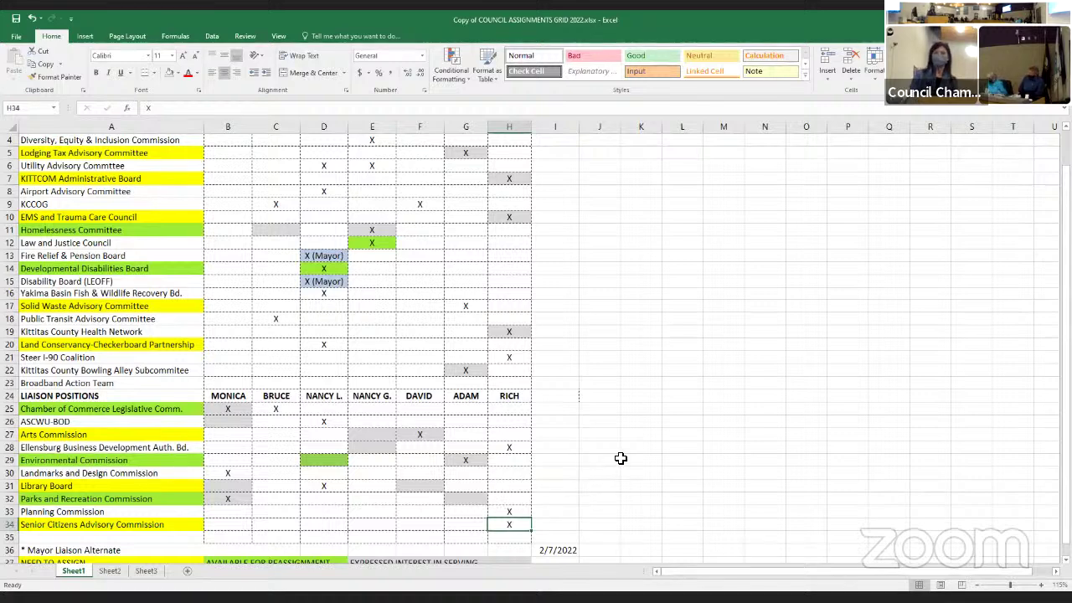
{"action": "scroll", "coordinate": [620, 459], "scroll_direction": "up", "scroll_amount": 1}
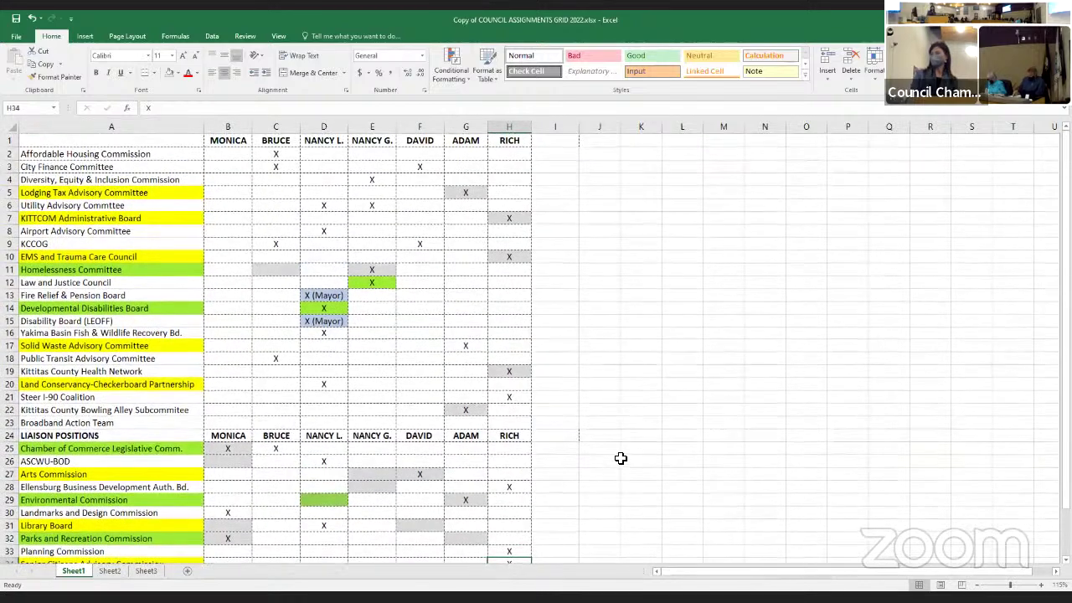
{"action": "scroll", "coordinate": [621, 458], "scroll_direction": "down", "scroll_amount": 1}
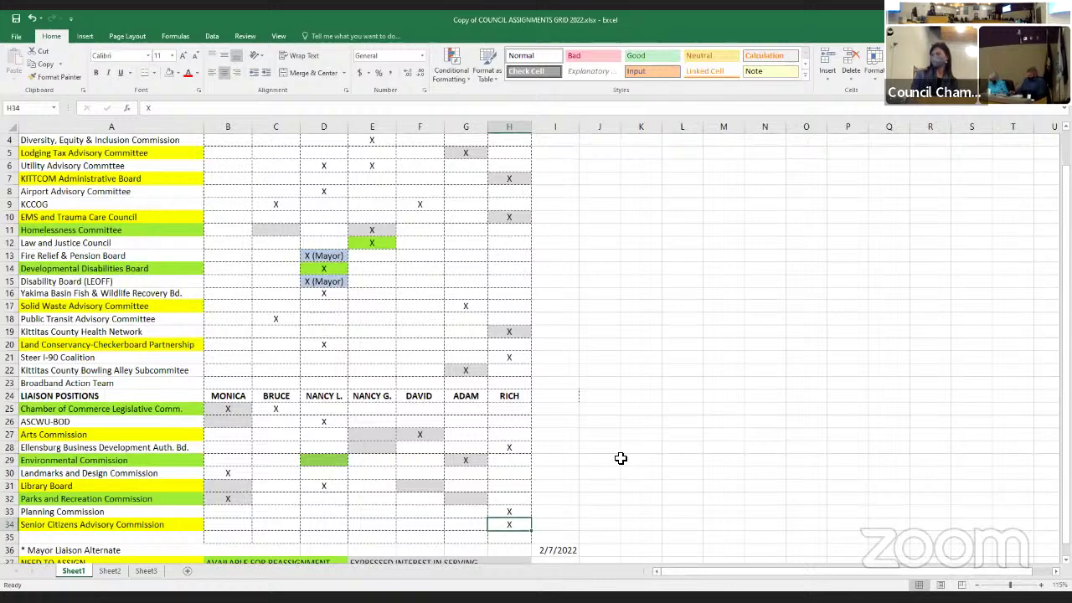
{"action": "scroll", "coordinate": [621, 458], "scroll_direction": "down", "scroll_amount": 3}
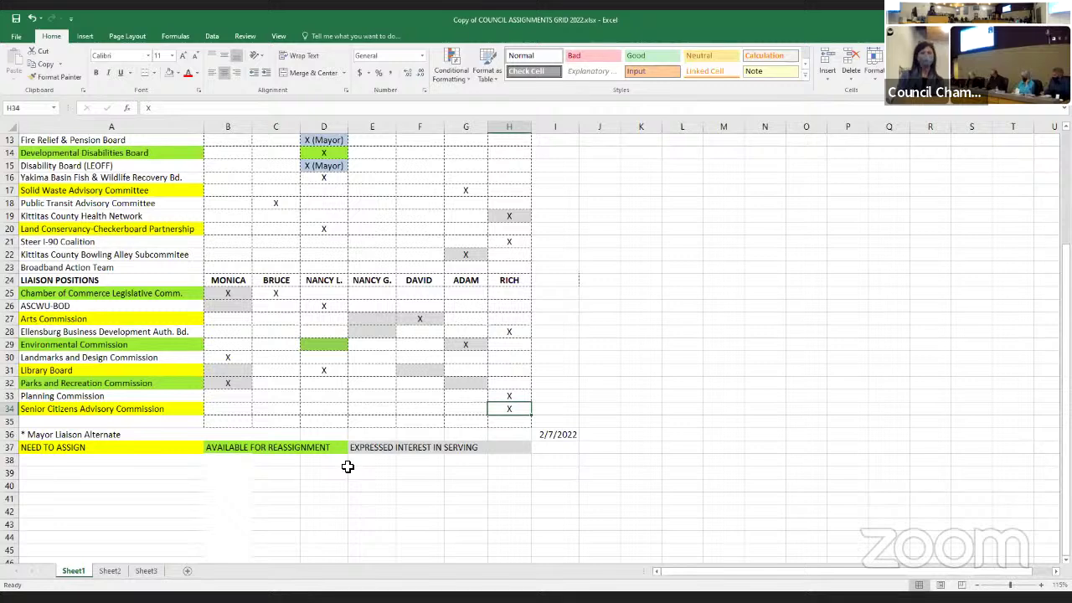
{"action": "left_click", "coordinate": [277, 409]}
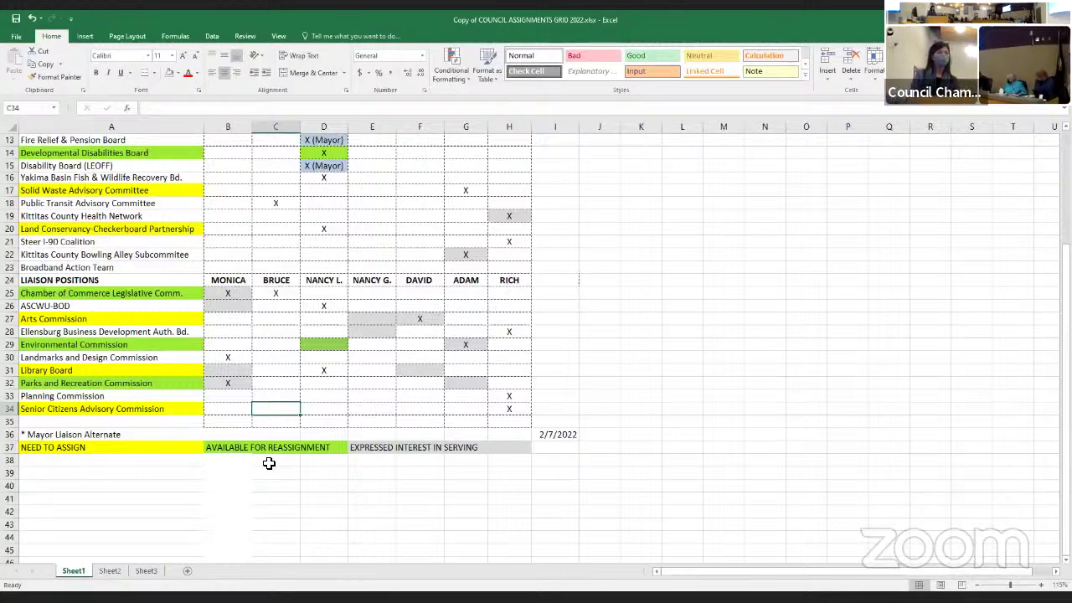
{"action": "scroll", "coordinate": [269, 461], "scroll_direction": "up", "scroll_amount": 4}
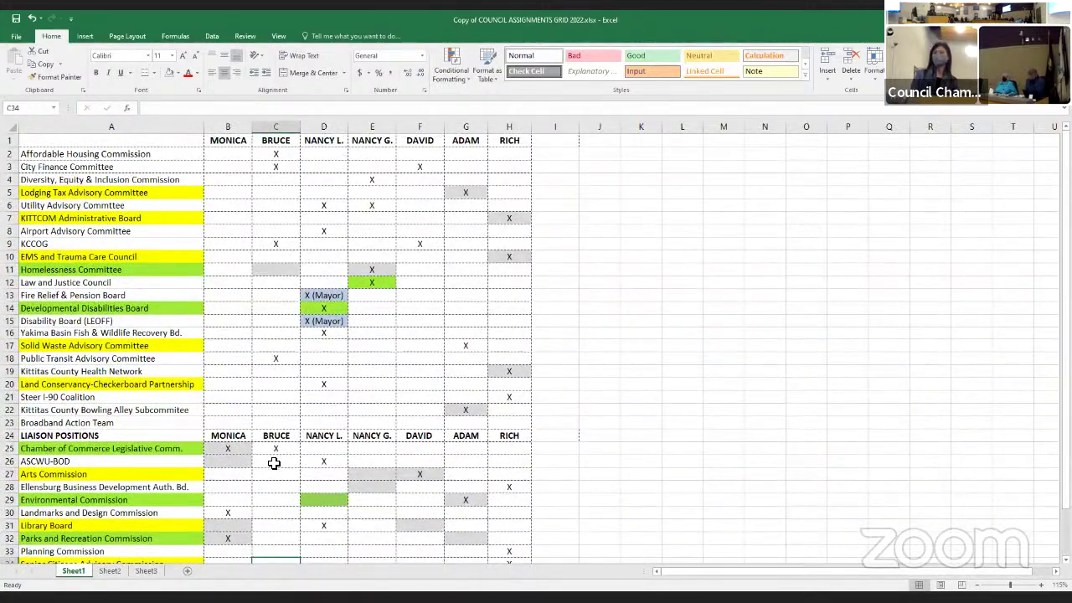
{"action": "scroll", "coordinate": [274, 464], "scroll_direction": "down", "scroll_amount": 2}
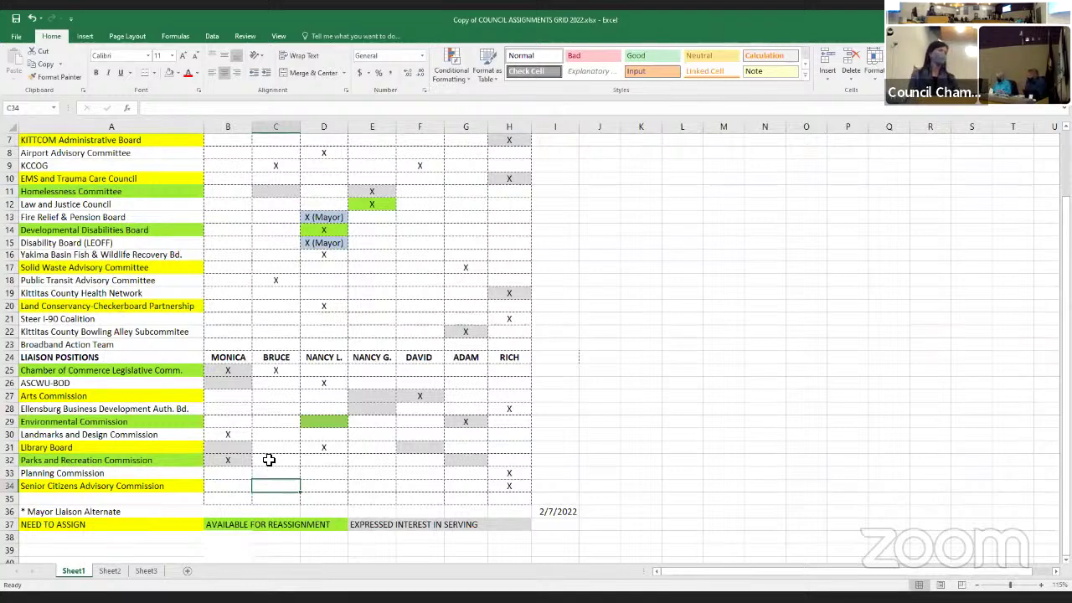
Mark the Senior Citizens Advisory Commission assignment with an X in B34 and clear the mark in H34
{"action": "left_click", "coordinate": [224, 490]}
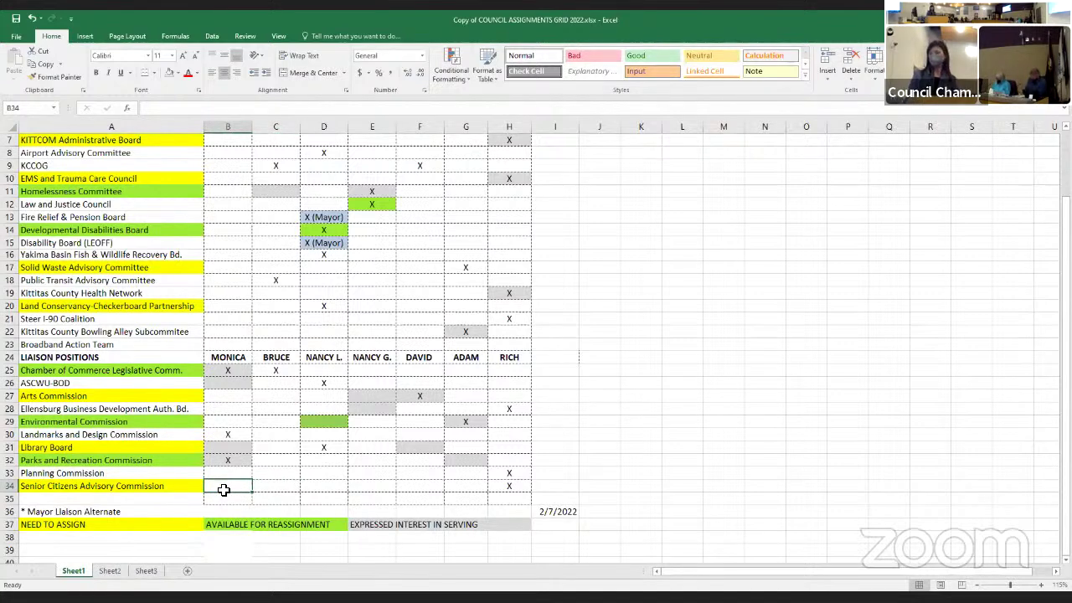
{"action": "type", "text": "X"}
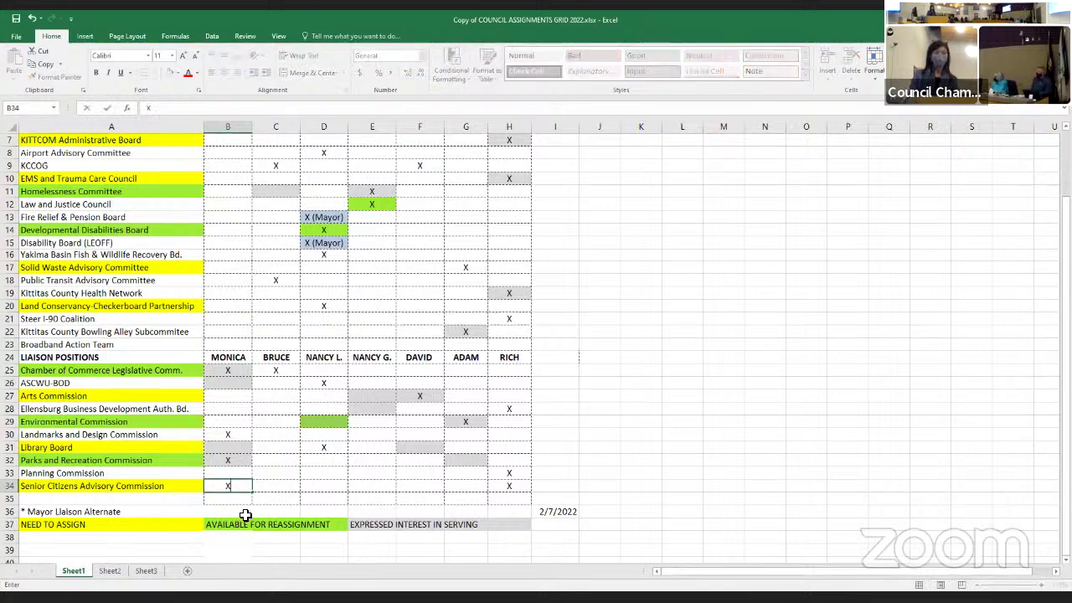
{"action": "left_click", "coordinate": [505, 488]}
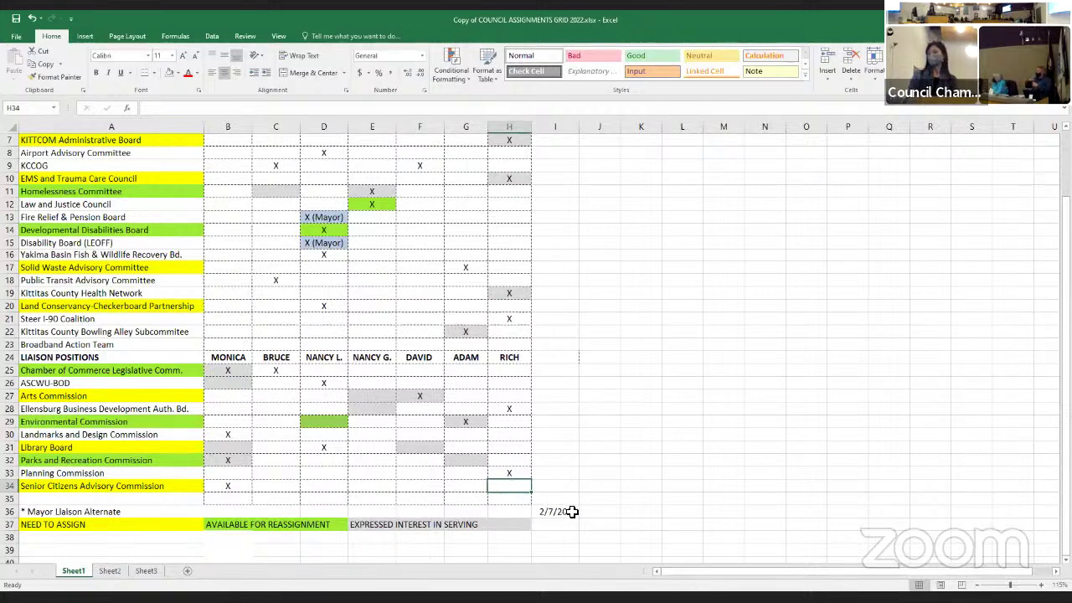
Check the updated grid again from the Affordable Housing Commission row down to the Senior Citizens Advisory Commission row
{"action": "scroll", "coordinate": [572, 511], "scroll_direction": "up", "scroll_amount": 1}
{"action": "scroll", "coordinate": [572, 506], "scroll_direction": "down", "scroll_amount": 1}
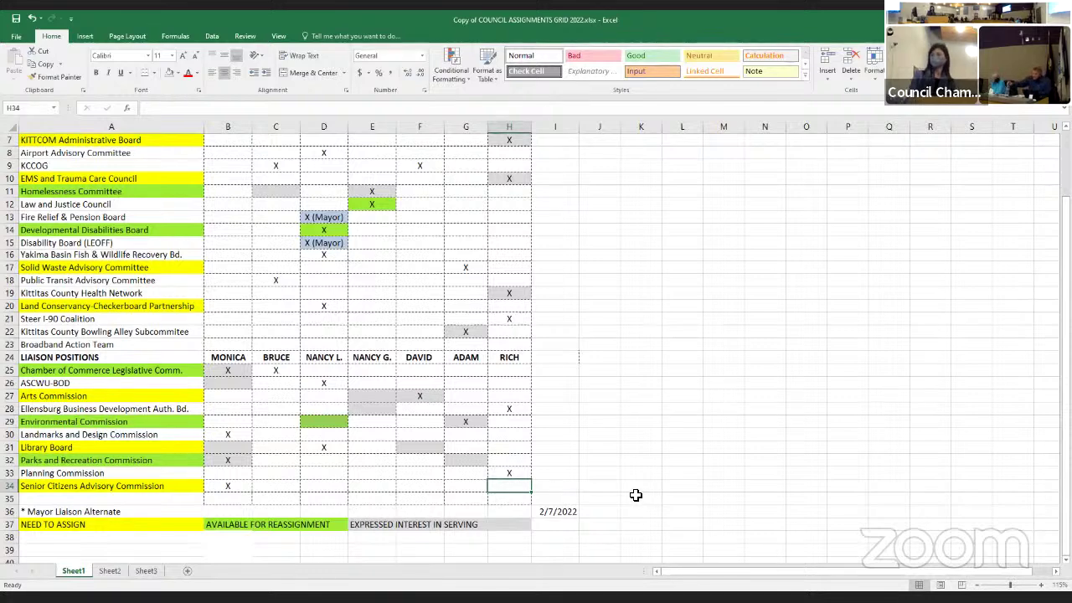
{"action": "scroll", "coordinate": [636, 496], "scroll_direction": "up", "scroll_amount": 1}
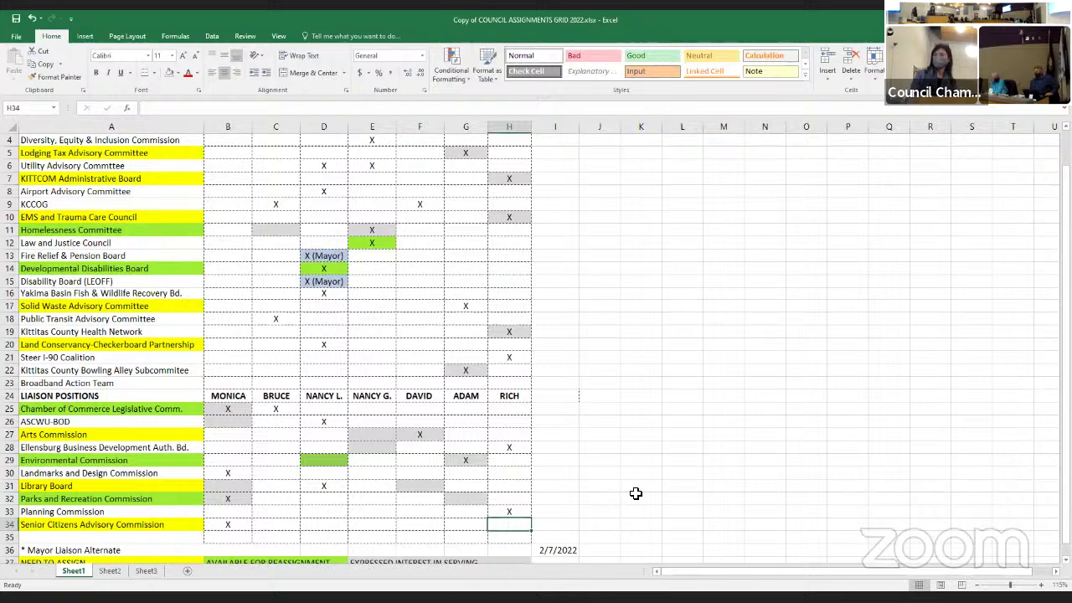
{"action": "scroll", "coordinate": [636, 493], "scroll_direction": "down", "scroll_amount": 1}
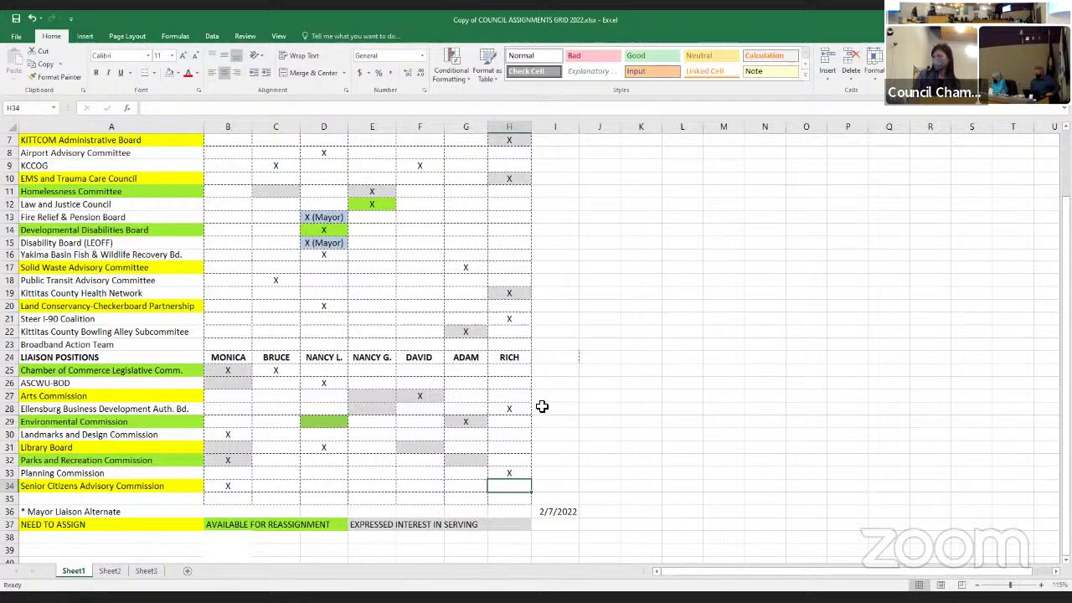
{"action": "scroll", "coordinate": [542, 407], "scroll_direction": "up", "scroll_amount": 1}
{"action": "scroll", "coordinate": [542, 406], "scroll_direction": "up", "scroll_amount": 1}
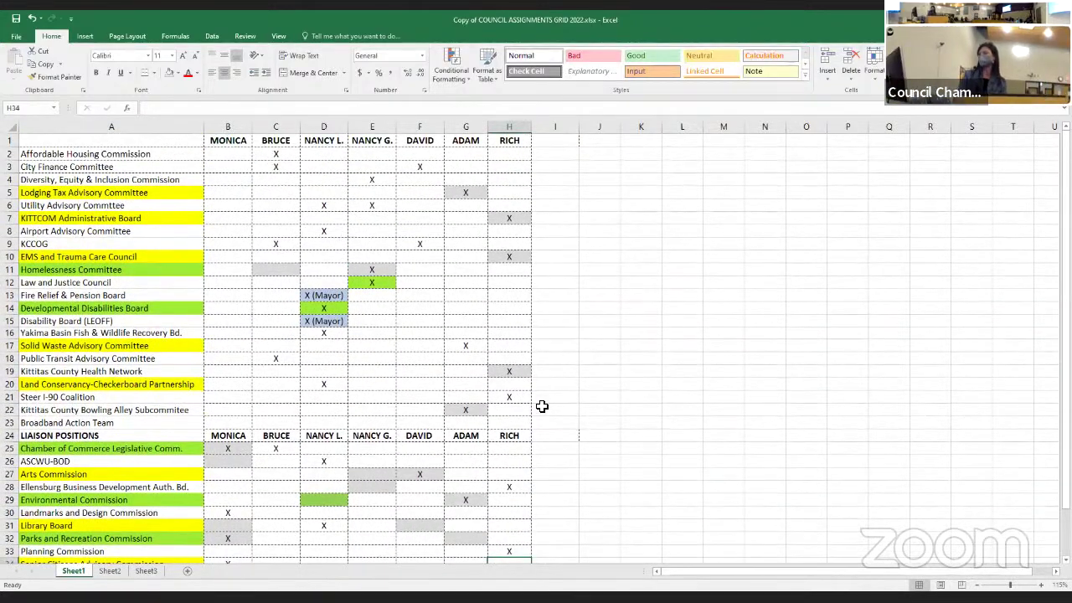
{"action": "scroll", "coordinate": [542, 406], "scroll_direction": "down", "scroll_amount": 1}
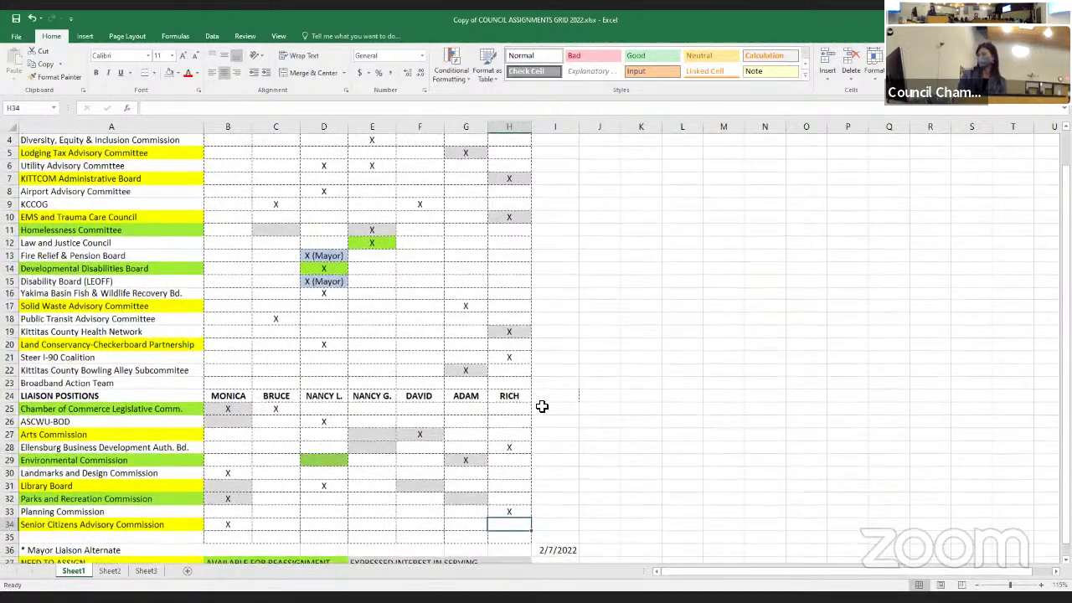
{"action": "scroll", "coordinate": [542, 406], "scroll_direction": "up", "scroll_amount": 1}
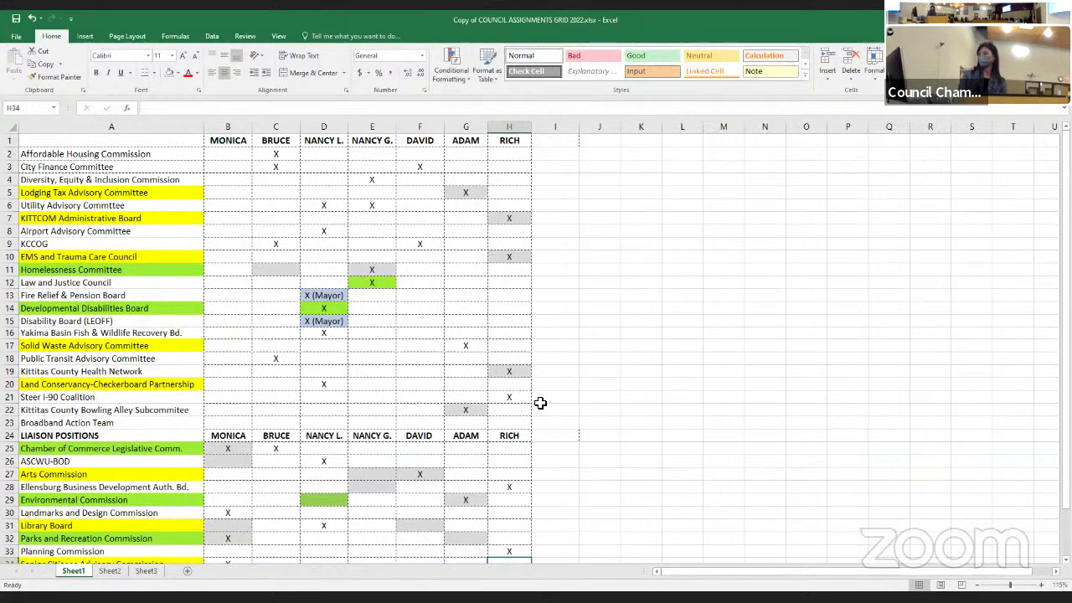
Move the Steer I-90 Coalition assignment to F21 with an X and clear the mark in H21
{"action": "scroll", "coordinate": [541, 403], "scroll_direction": "down", "scroll_amount": 1, "text": "ctrl"}
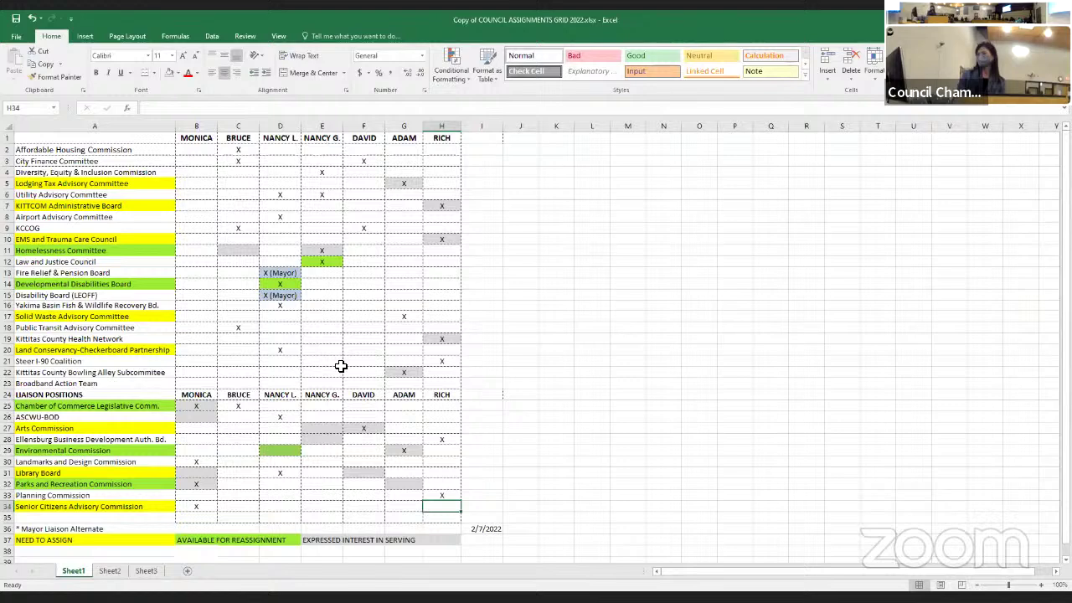
{"action": "left_click", "coordinate": [448, 362]}
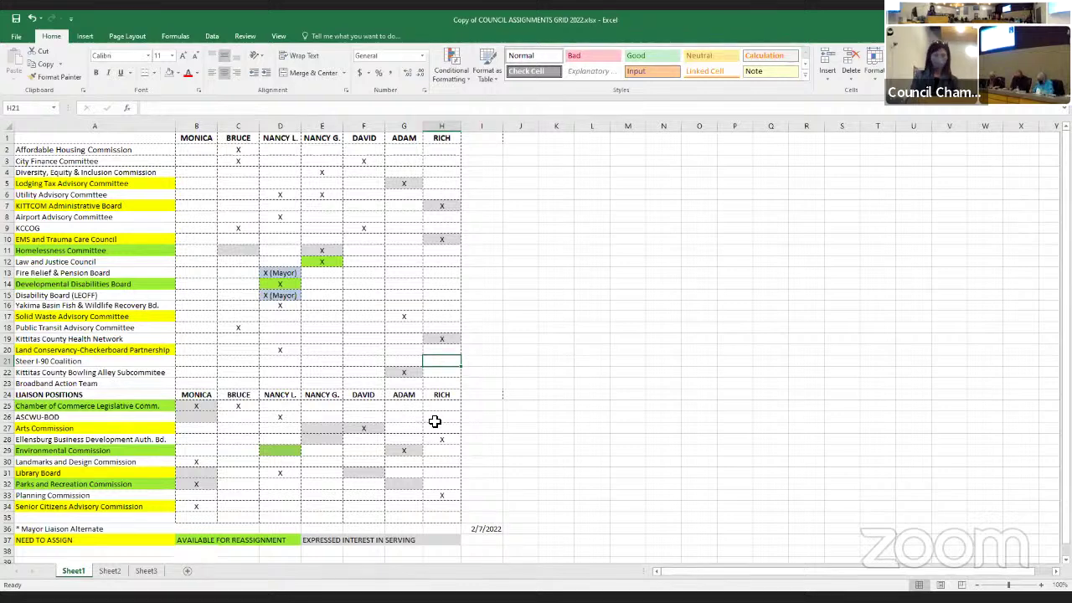
{"action": "key", "text": "Delete"}
{"action": "key", "text": "Left"}
{"action": "key", "text": "Left"}
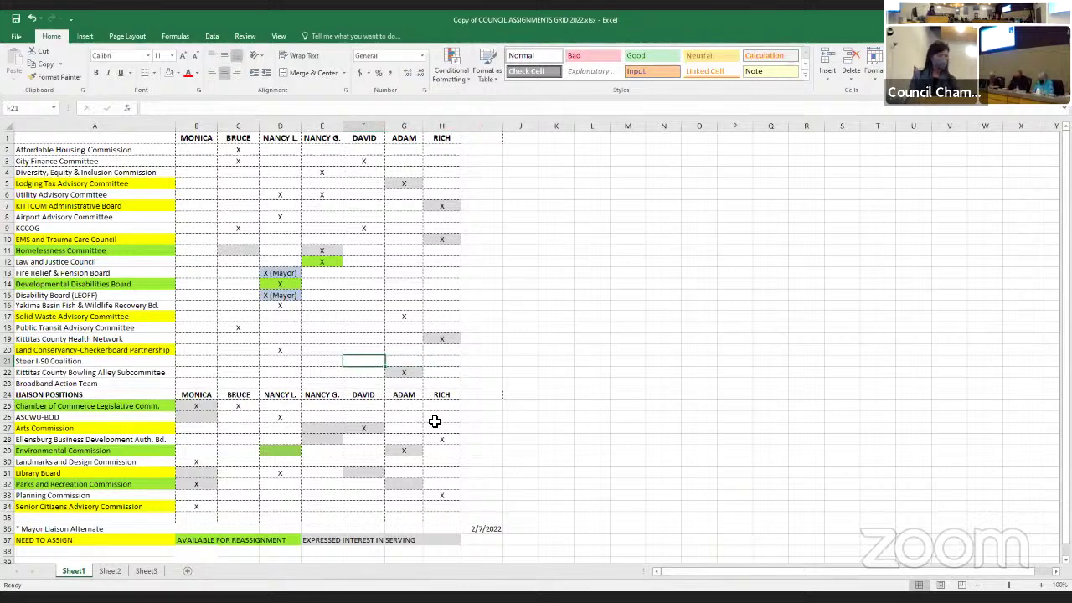
{"action": "type", "text": "X"}
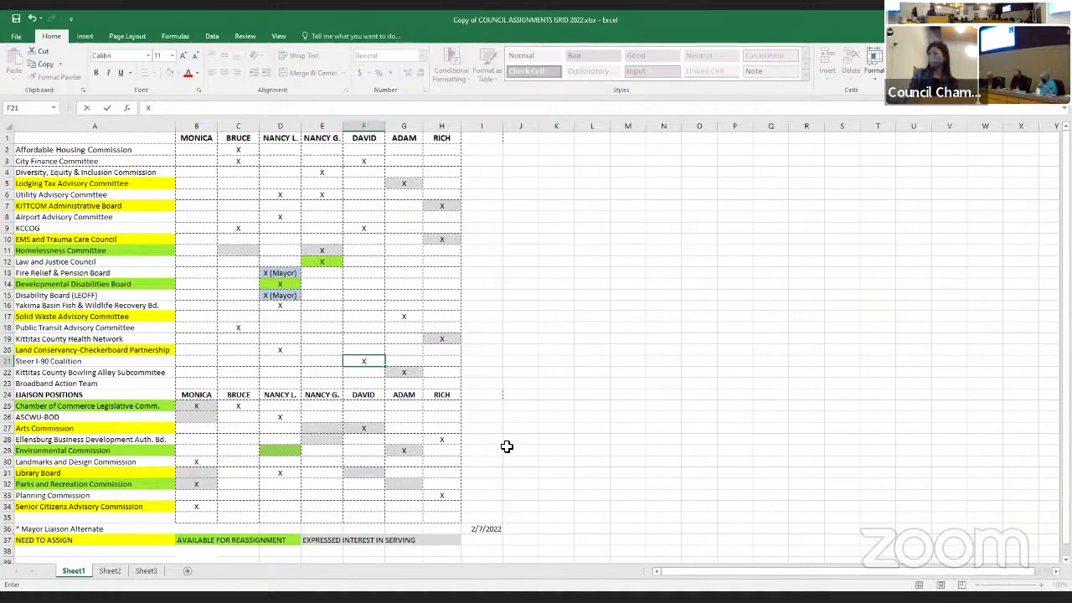
{"action": "scroll", "coordinate": [507, 446], "scroll_direction": "down", "scroll_amount": 1}
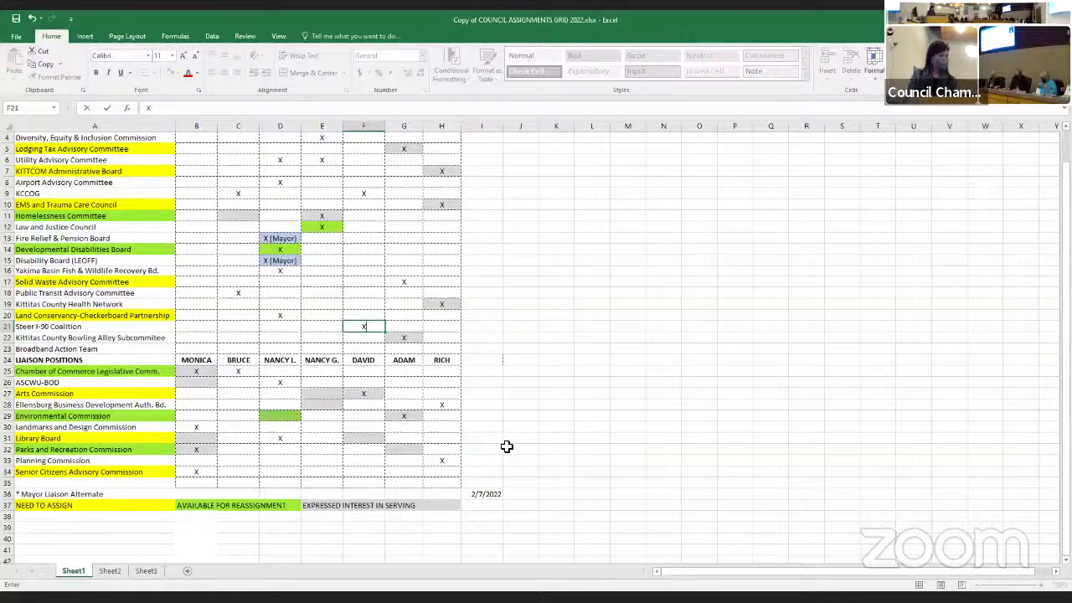
{"action": "key", "text": "Return"}
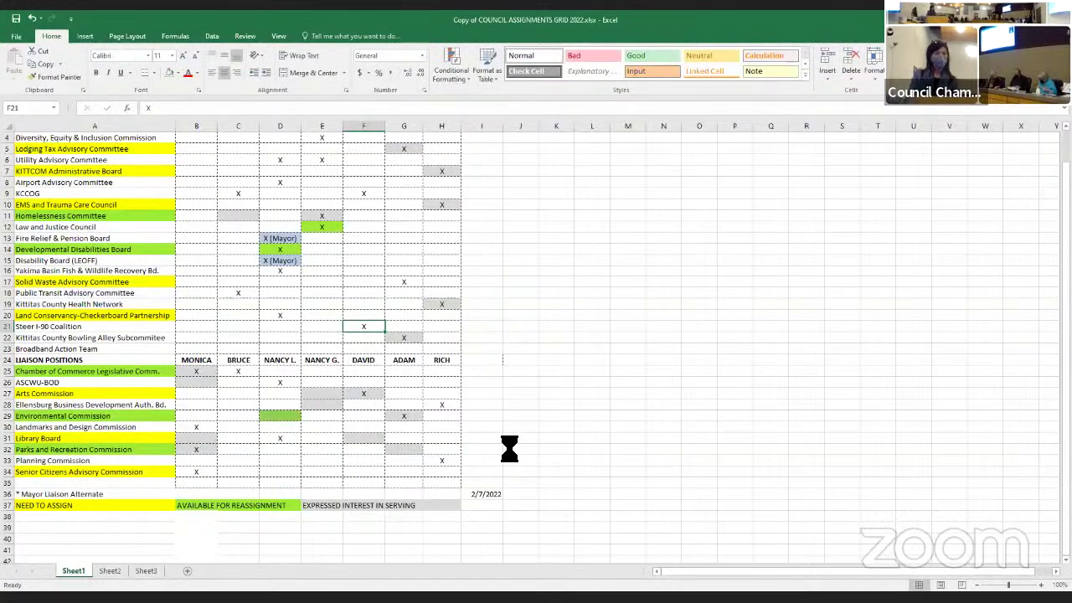